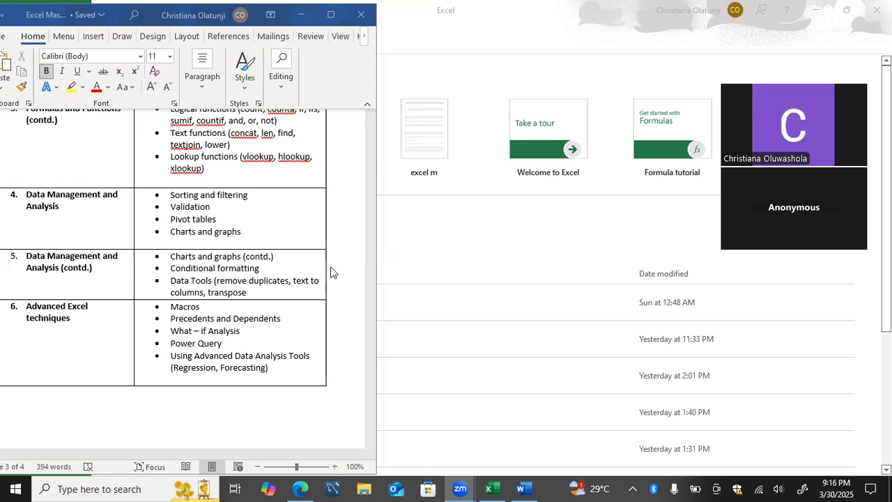
# Switch to the excel mastery workbook and bring the Bookstore Sales table on the Logical Functions sheet into view.
pyautogui.click(415, 309)
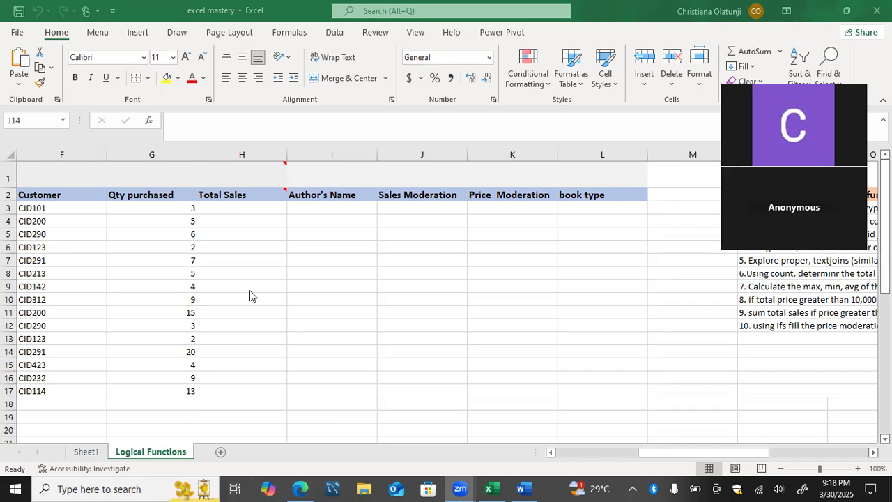
pyautogui.hotkey('alt', 'Tab')
pyautogui.hscroll(-5, 248, 289)
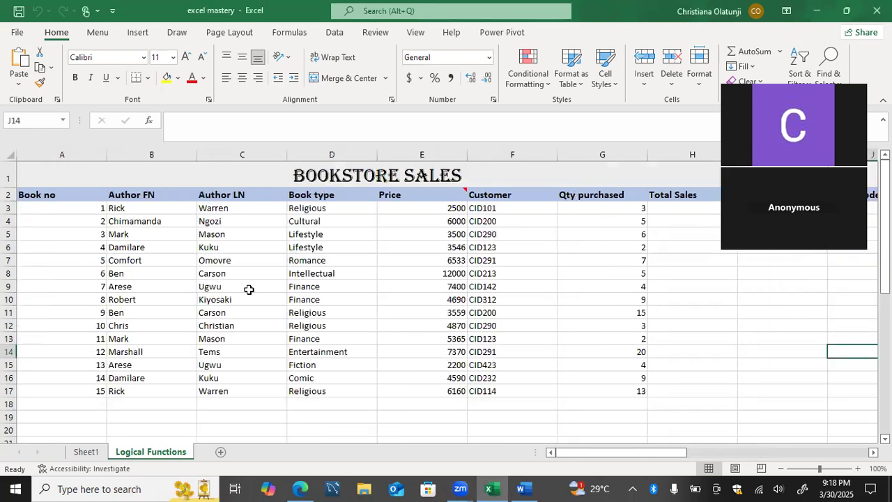
pyautogui.hscroll(2, 249, 289)
pyautogui.hscroll(-2, 249, 289)
# Examine the order of the Book no values from the first row of the table downwards.
pyautogui.click(80, 208)
pyautogui.hotkey('shift', 'Down')
pyautogui.hotkey('shift', 'Down')
pyautogui.hotkey('shift', 'Down')
pyautogui.hotkey('shift', 'Down')
pyautogui.hotkey('shift', 'Down')
pyautogui.hotkey('shift', 'Down')
pyautogui.hotkey('shift', 'Down')
pyautogui.hotkey('shift', 'Down')
pyautogui.hotkey('shift', 'Down')
pyautogui.hotkey('shift', 'Down')
pyautogui.hotkey('shift', 'Down')
pyautogui.hotkey('shift', 'Down')
pyautogui.hotkey('shift', 'Down')
pyautogui.moveTo(81, 317); pyautogui.dragTo(104, 204)
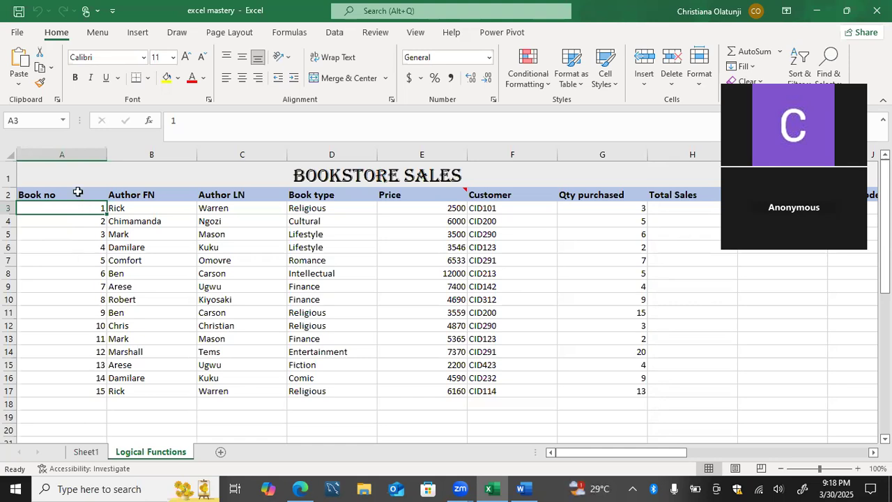
# Sort the bookstore table by Book no from largest to smallest.
pyautogui.click(76, 285)
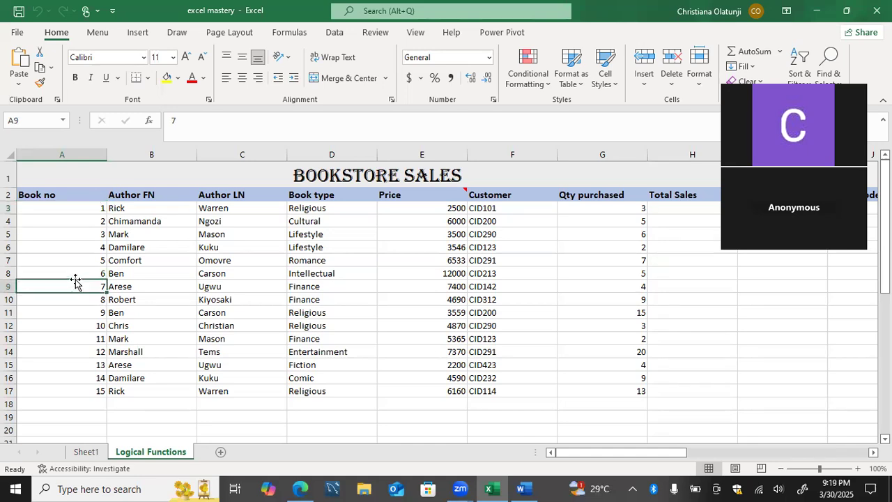
pyautogui.click(76, 281)
pyautogui.rightClick(76, 286)
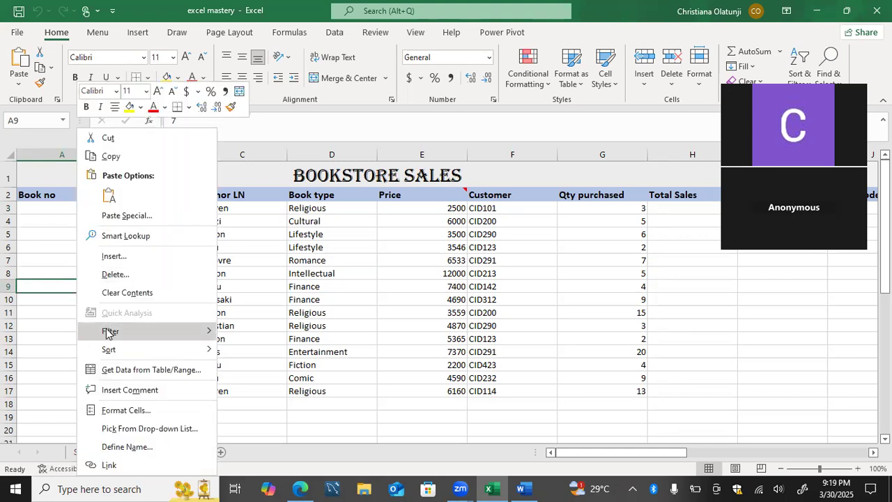
pyautogui.moveTo(108, 343)
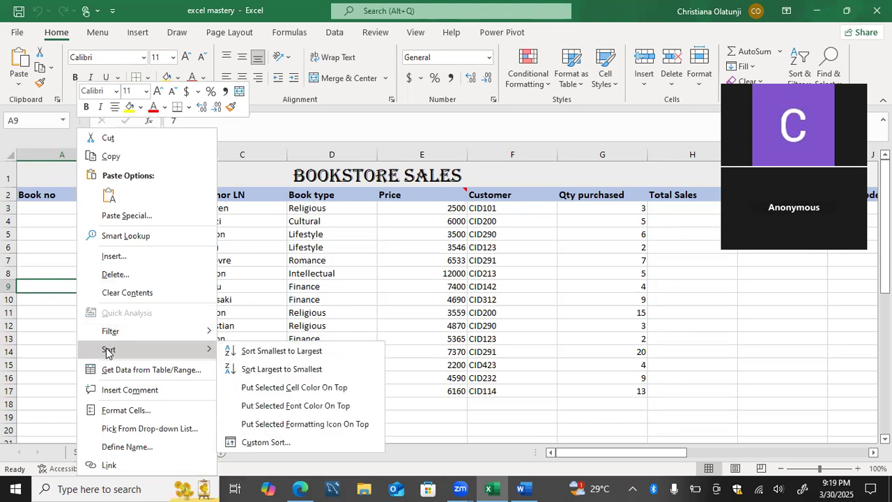
pyautogui.click(239, 369)
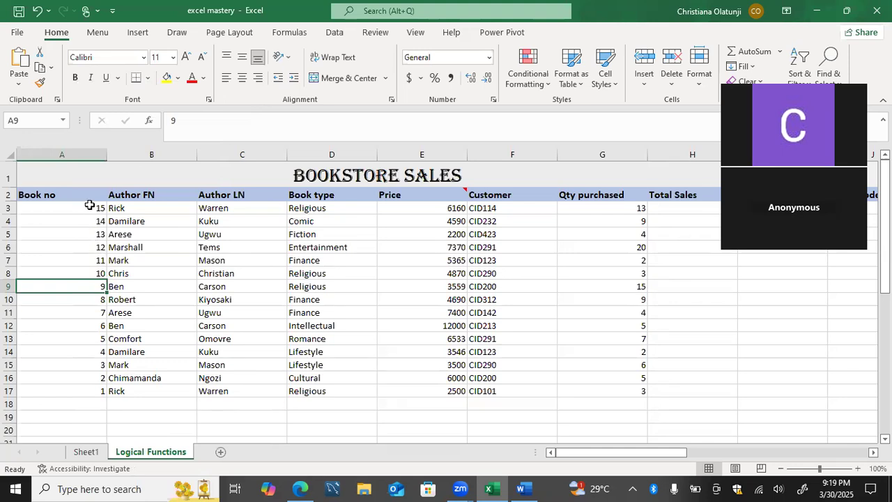
# Check the reordered Book no and author entries, and undo the largest-to-smallest sort.
pyautogui.moveTo(90, 205); pyautogui.dragTo(90, 319)
pyautogui.moveTo(174, 211); pyautogui.dragTo(183, 237)
pyautogui.click(165, 210)
pyautogui.hotkey('ctrl', 'z')
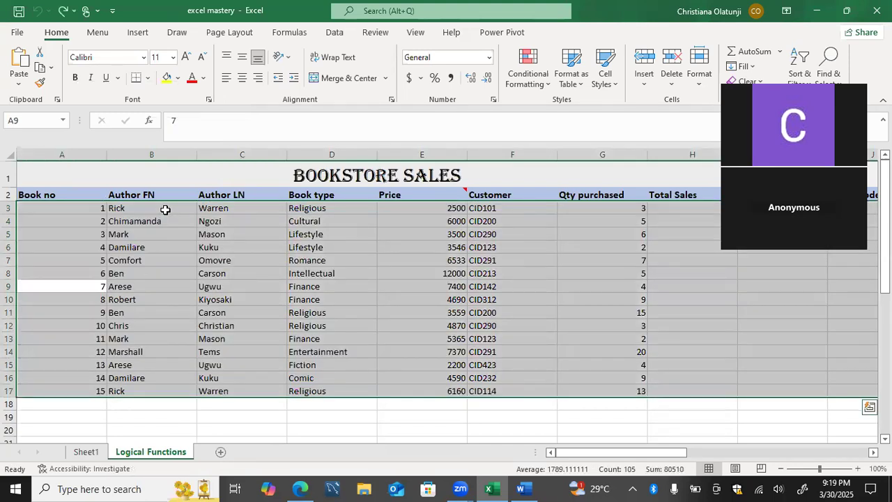
pyautogui.click(64, 13)
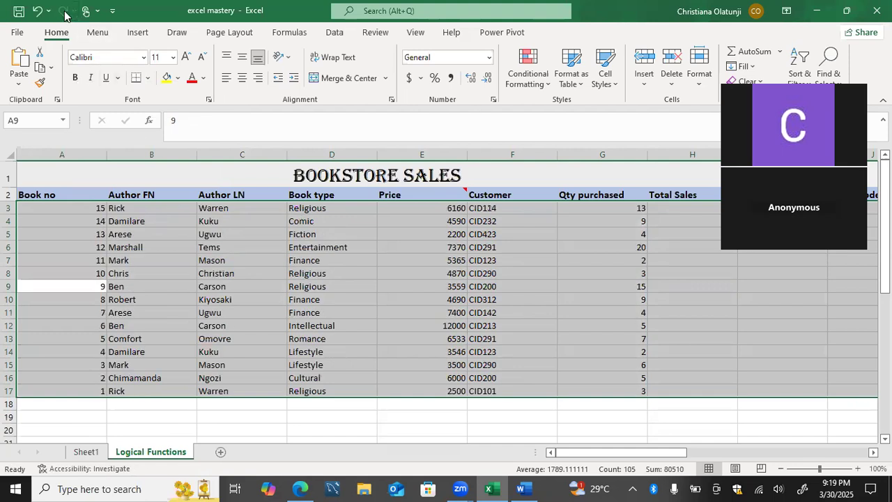
pyautogui.click(82, 209)
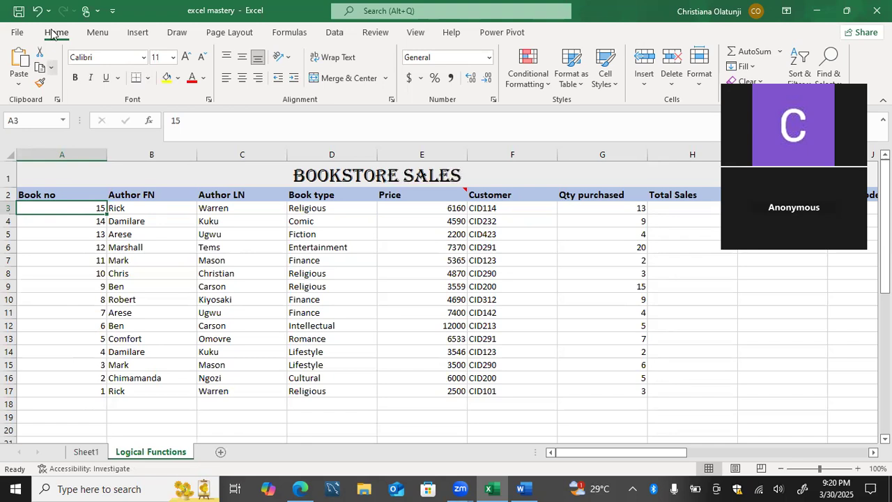
pyautogui.click(37, 11)
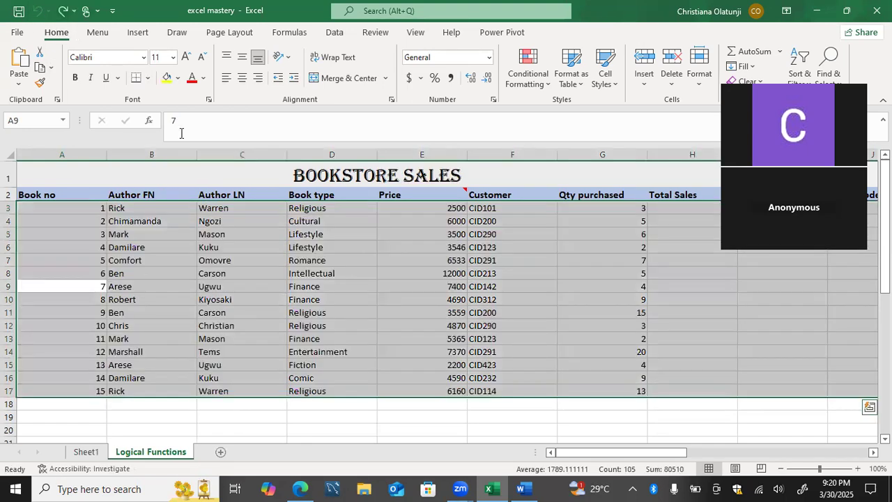
# Sort the bookstore table by Book type from Z to A.
pyautogui.click(327, 236)
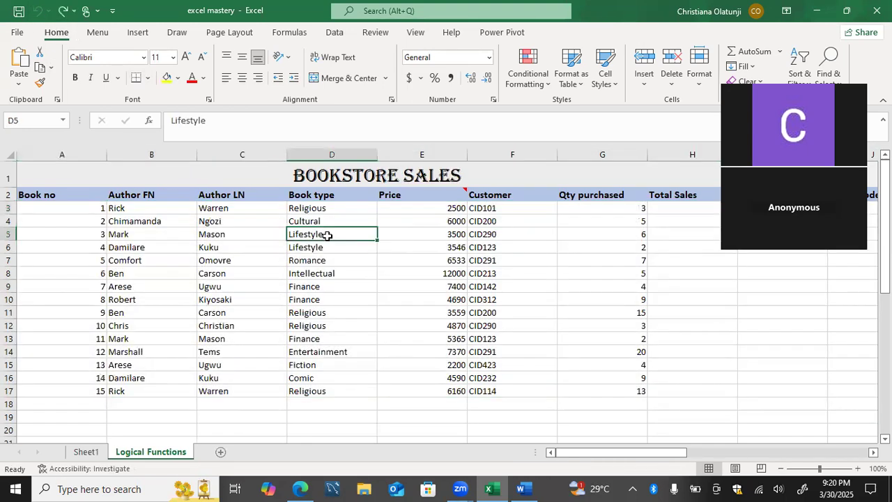
pyautogui.rightClick(327, 236)
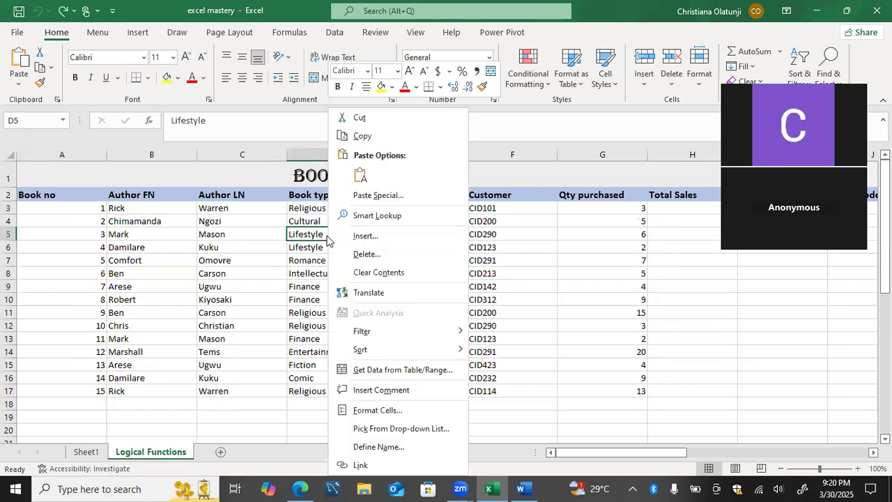
pyautogui.moveTo(369, 341)
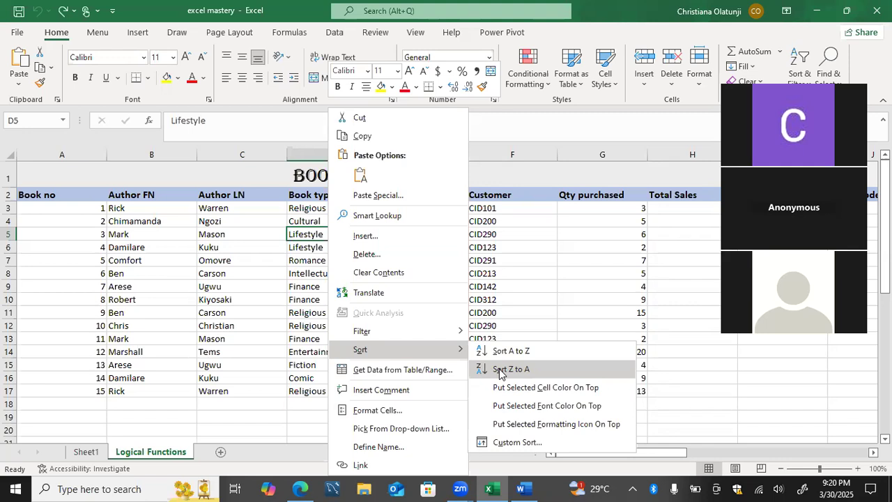
pyautogui.click(499, 370)
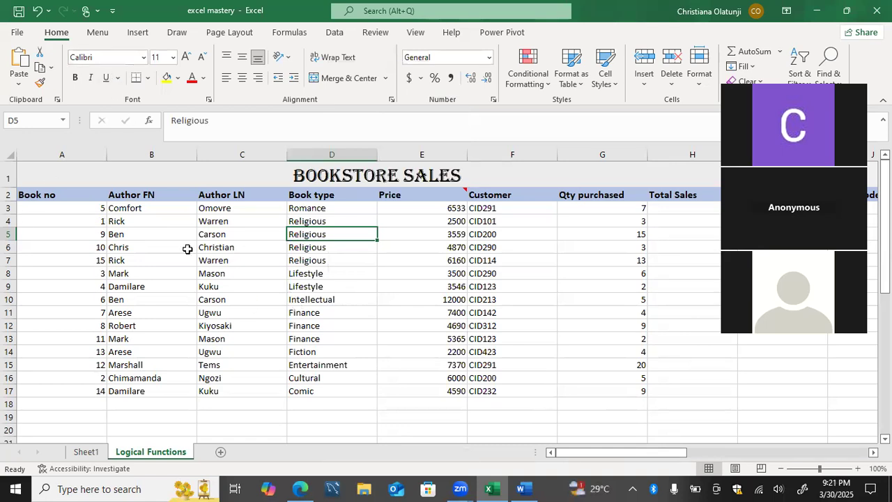
# Compare the reordered Book no and Book type entries, and undo the Book type sort.
pyautogui.click(93, 207)
pyautogui.moveTo(94, 265); pyautogui.dragTo(97, 351)
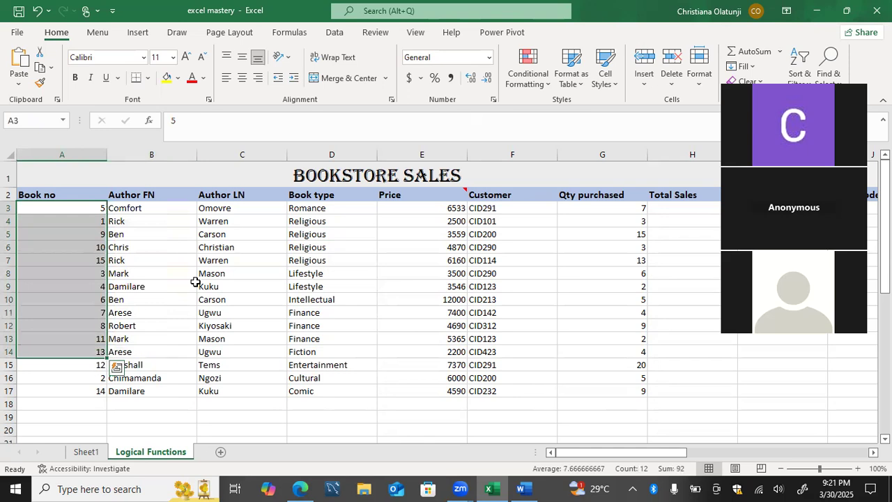
pyautogui.moveTo(299, 235); pyautogui.dragTo(295, 281)
pyautogui.moveTo(84, 243); pyautogui.dragTo(102, 283)
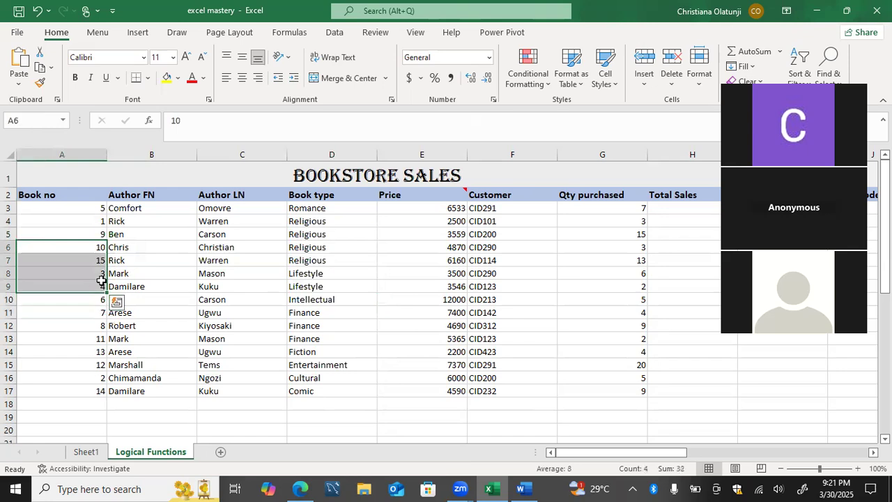
pyautogui.click(38, 11)
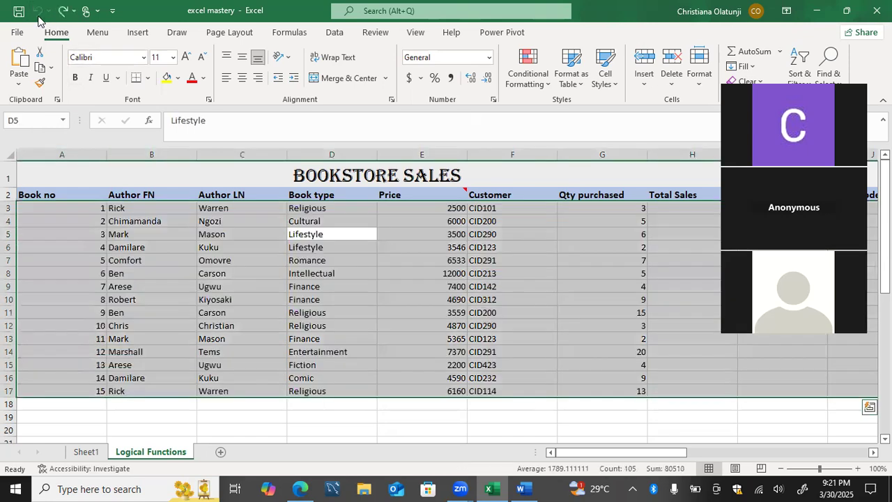
# Sort the bookstore table by Customer from A to Z.
pyautogui.click(499, 230)
pyautogui.rightClick(500, 230)
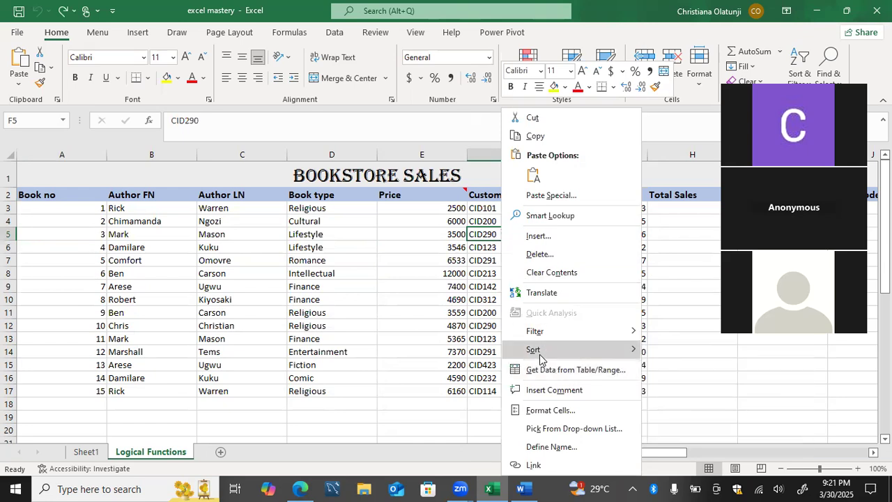
pyautogui.moveTo(620, 348)
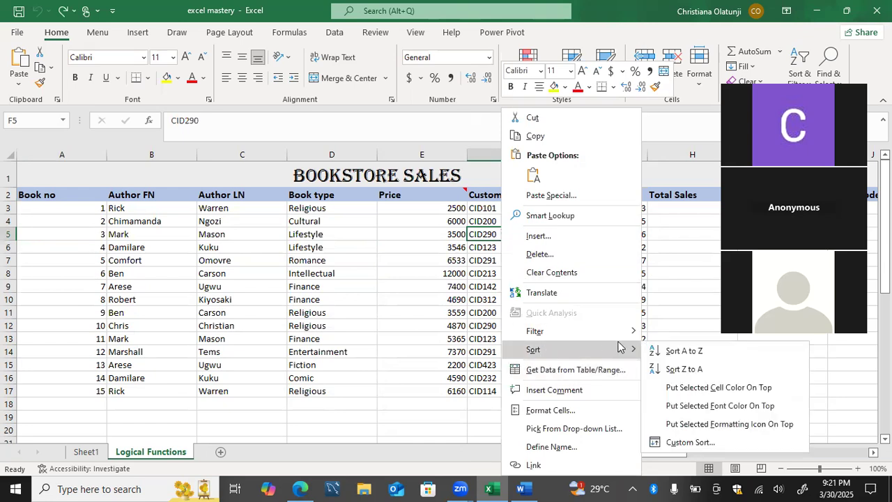
pyautogui.click(671, 357)
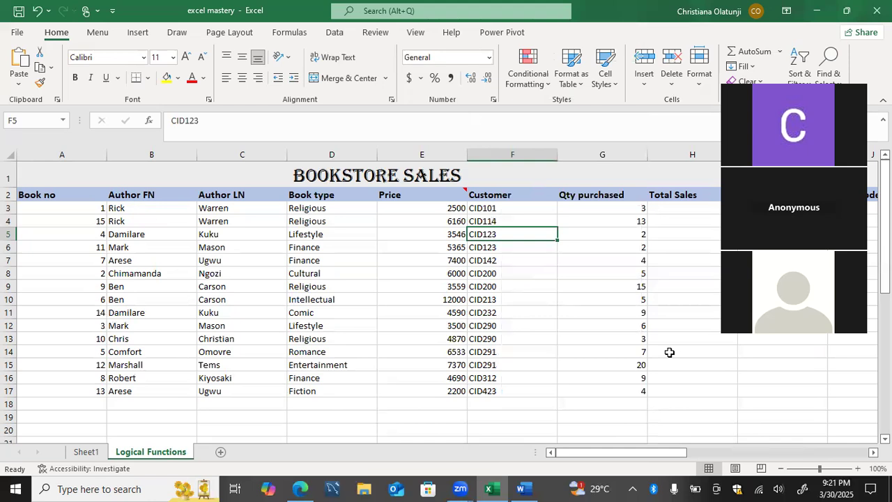
# Undo the Customer sort, redo it to compare the row order, and undo it again.
pyautogui.click(487, 207)
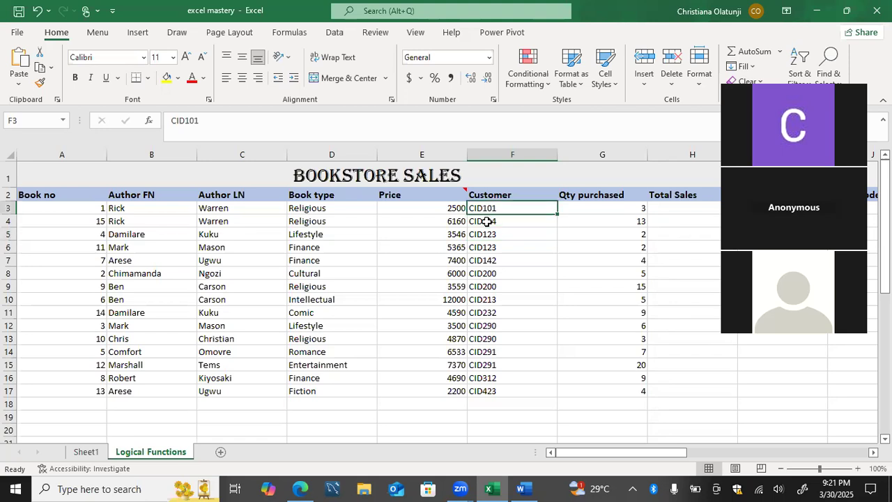
pyautogui.hotkey('ctrl', 'z')
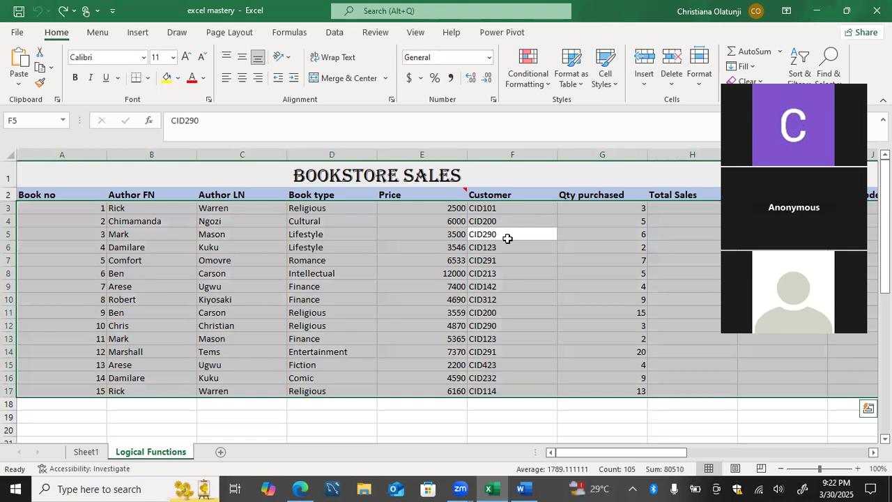
pyautogui.click(63, 11)
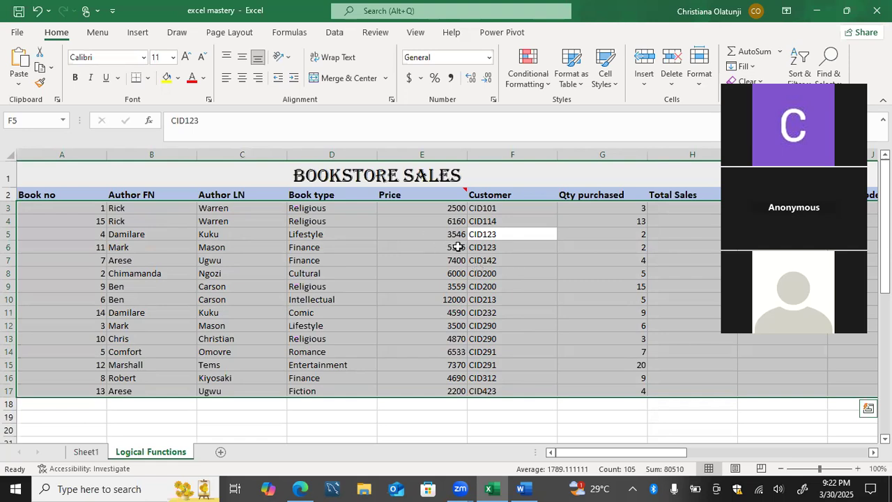
pyautogui.hotkey('ctrl', 'z')
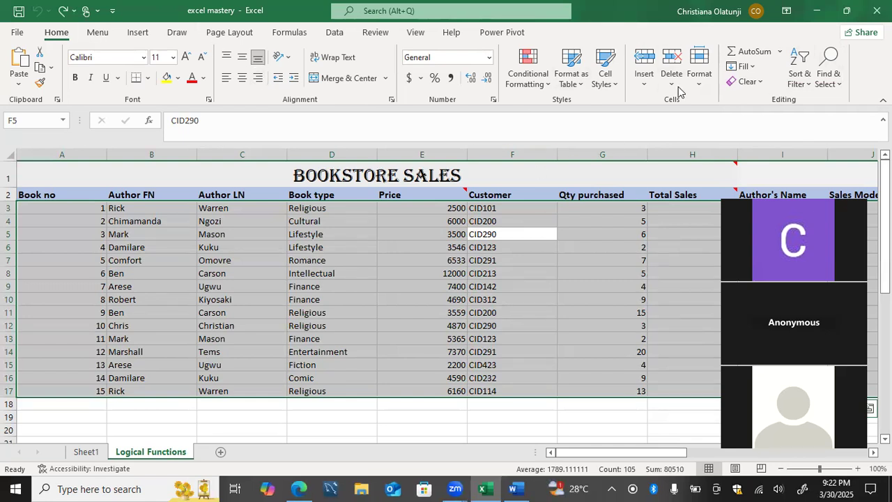
# Start a custom sort of the table with a second level added, and set the first level to Author FN.
pyautogui.click(798, 82)
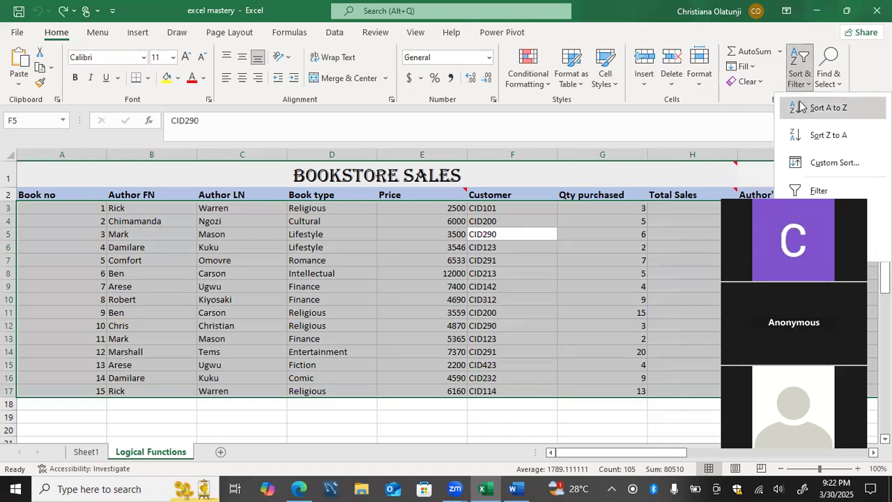
pyautogui.click(809, 166)
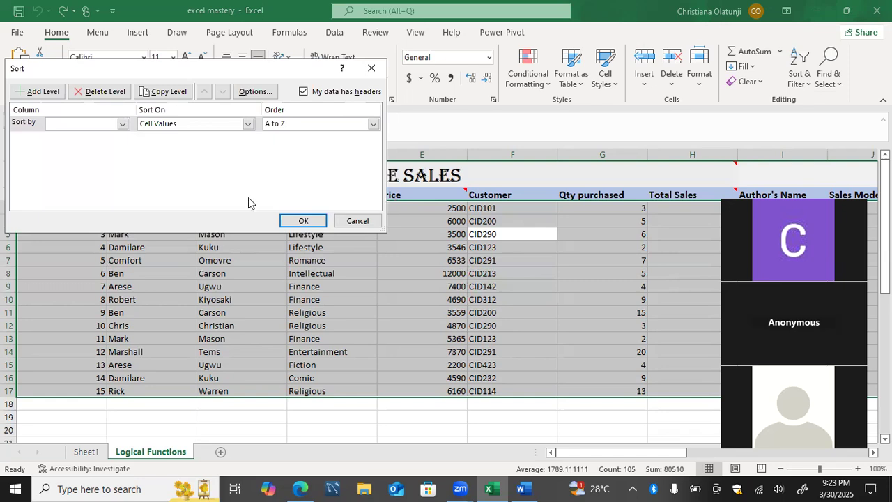
pyautogui.click(55, 92)
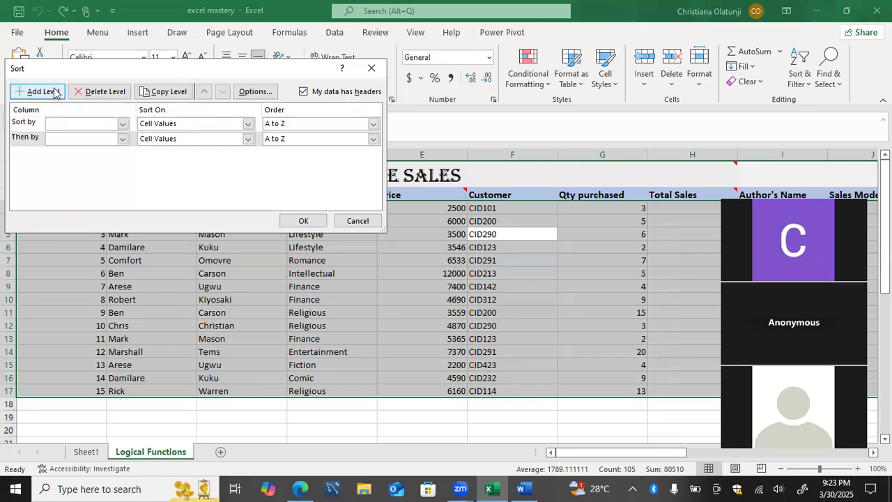
pyautogui.click(122, 124)
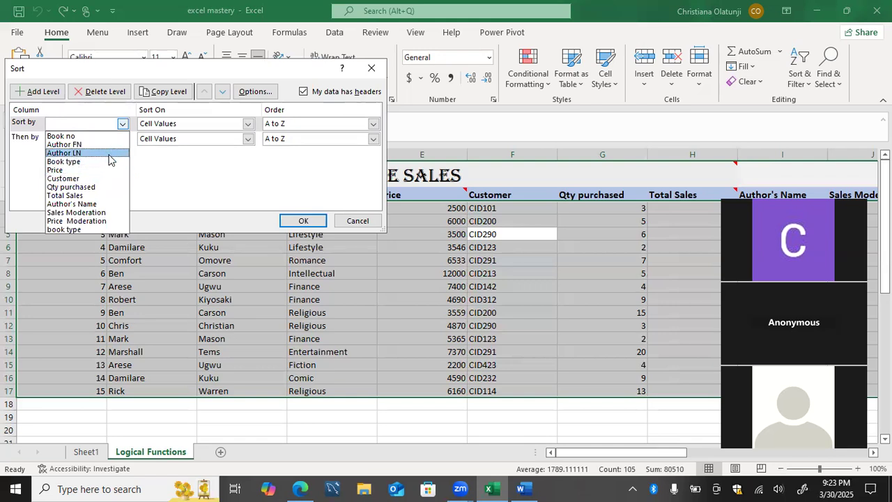
pyautogui.click(106, 145)
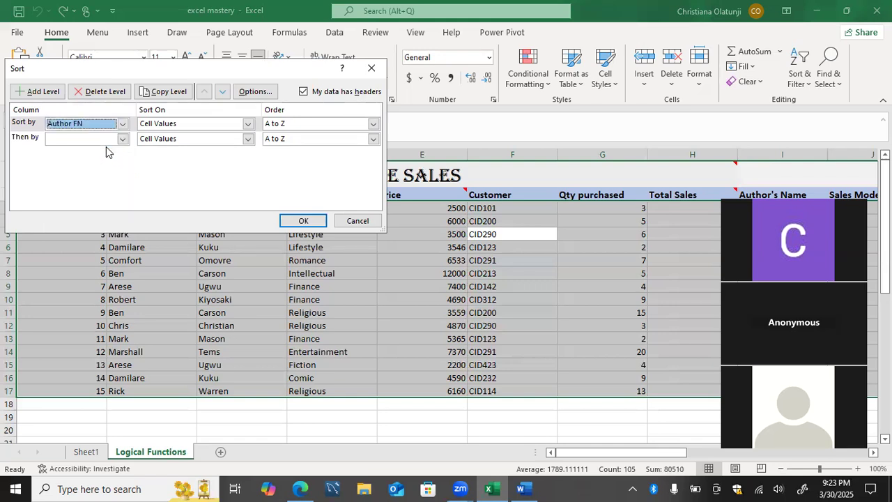
pyautogui.click(248, 124)
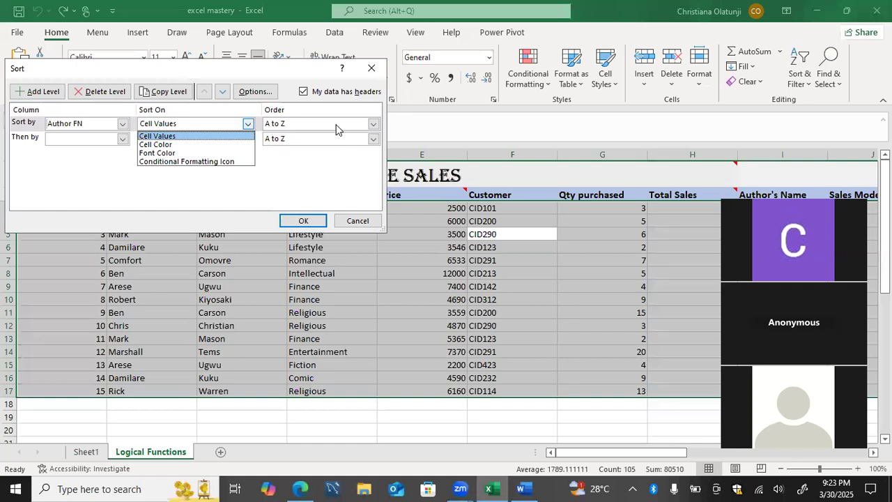
# Set the second sort level to Customer with the order Z to A.
pyautogui.click(122, 140)
pyautogui.click(122, 139)
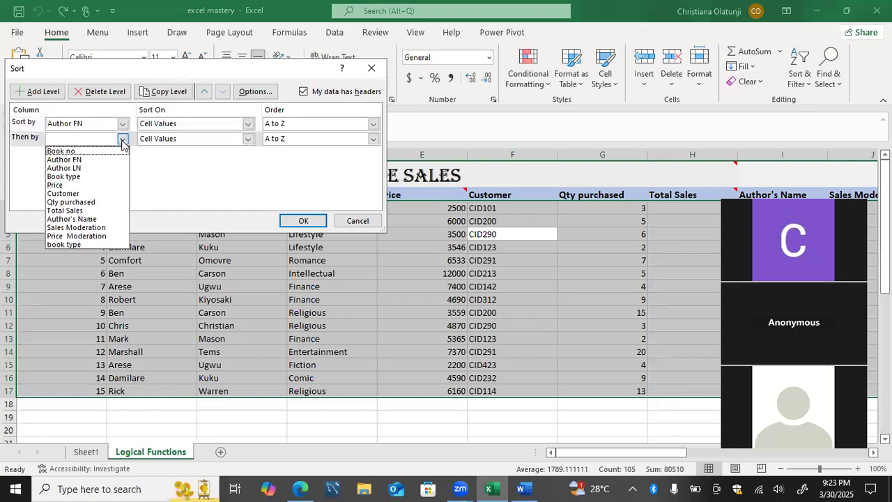
pyautogui.click(115, 200)
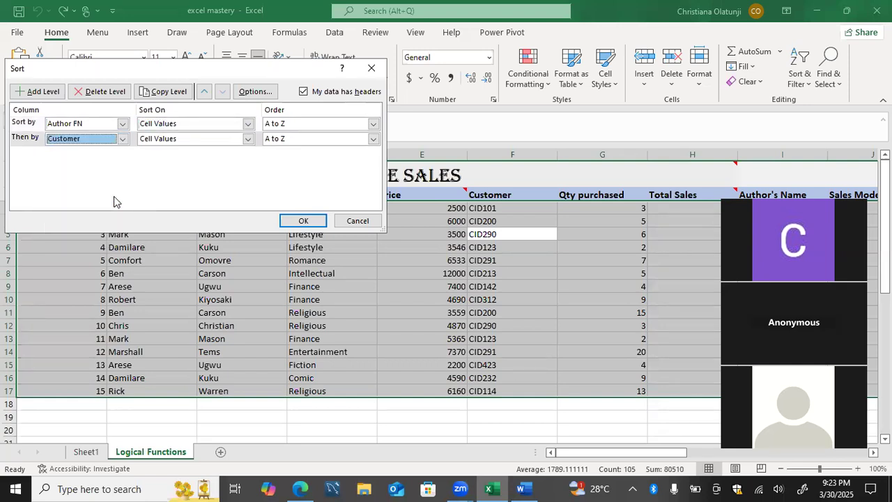
pyautogui.click(373, 139)
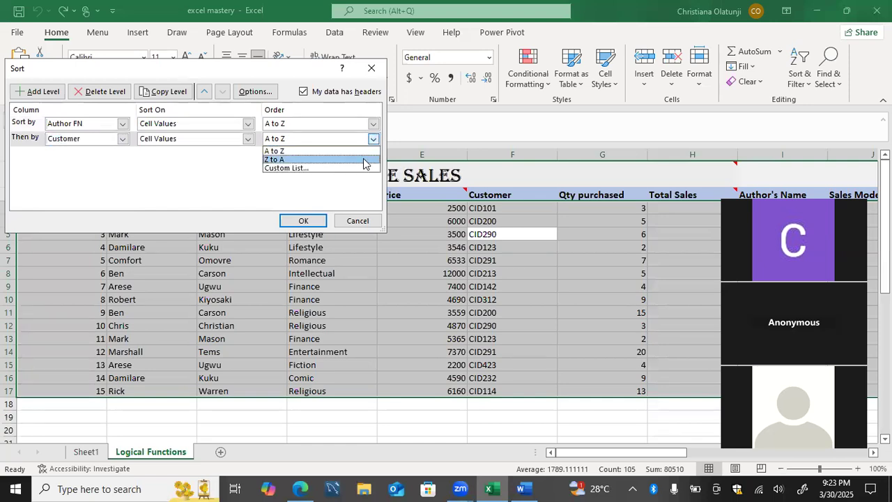
pyautogui.click(363, 159)
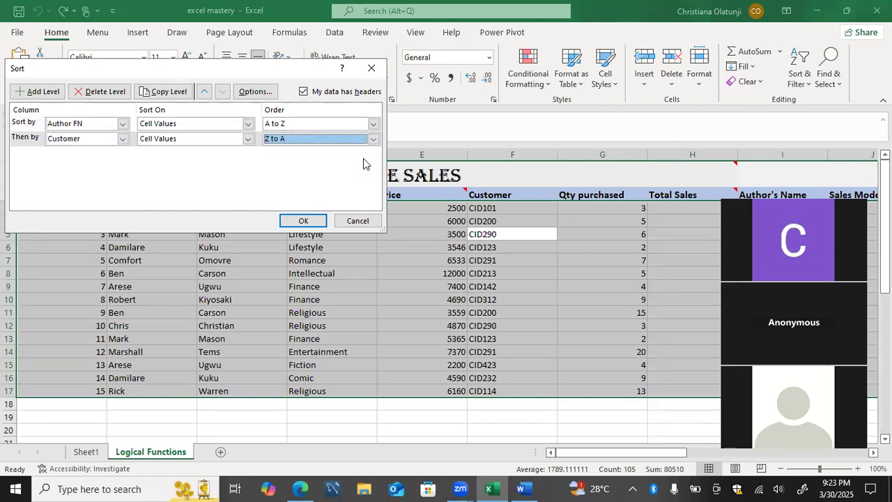
# Apply the two-level sort, compare the order of the Author FN and Customer values, and undo the sort.
pyautogui.click(303, 220)
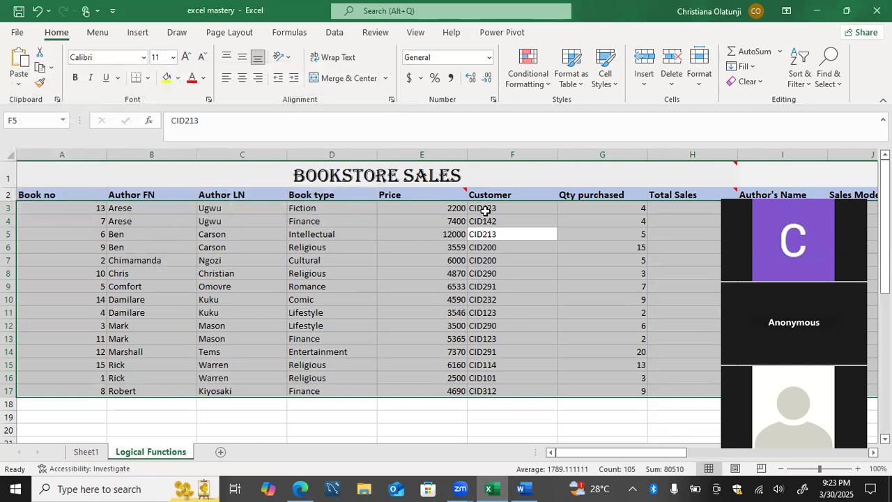
pyautogui.moveTo(483, 209); pyautogui.dragTo(499, 389)
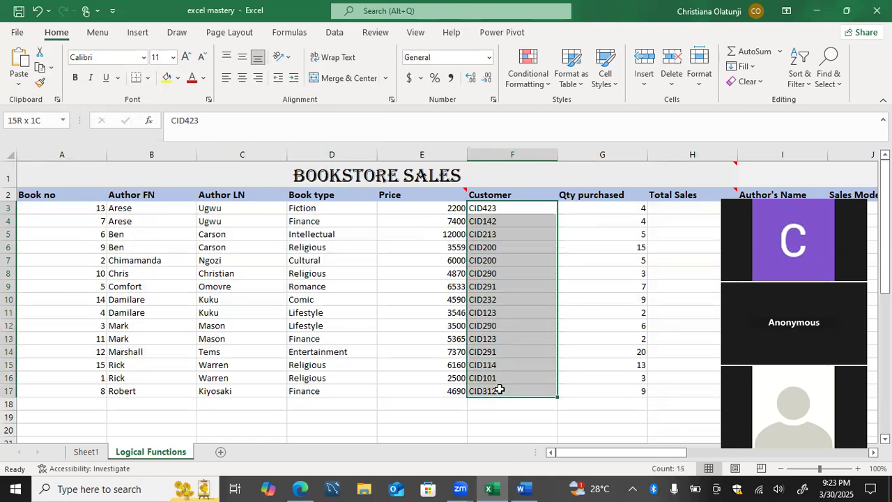
pyautogui.moveTo(499, 390); pyautogui.dragTo(497, 389)
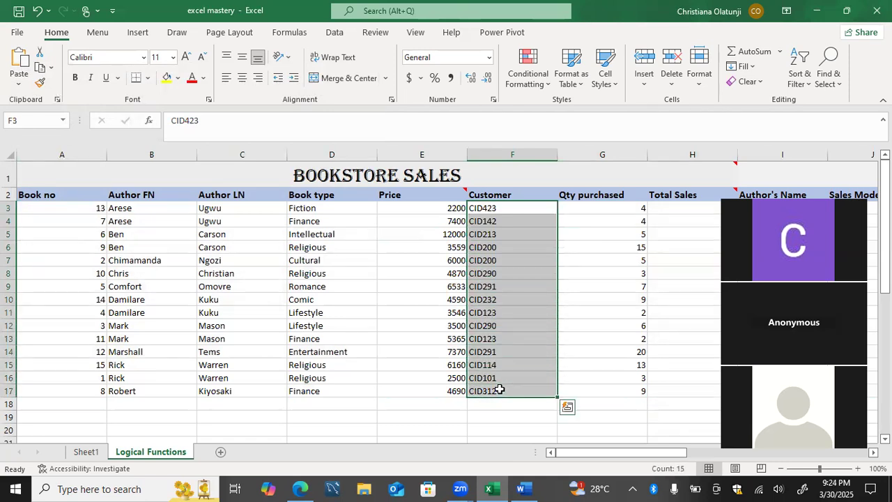
pyautogui.click(164, 212)
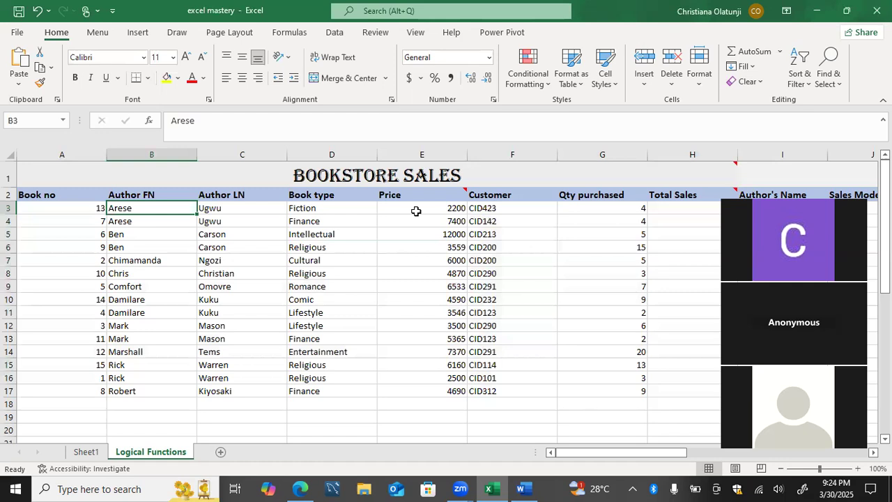
pyautogui.moveTo(518, 210)
pyautogui.mouseDown()
pyautogui.moveTo(530, 323)
pyautogui.moveTo(518, 208)
pyautogui.mouseUp()
pyautogui.moveTo(124, 209); pyautogui.dragTo(131, 309)
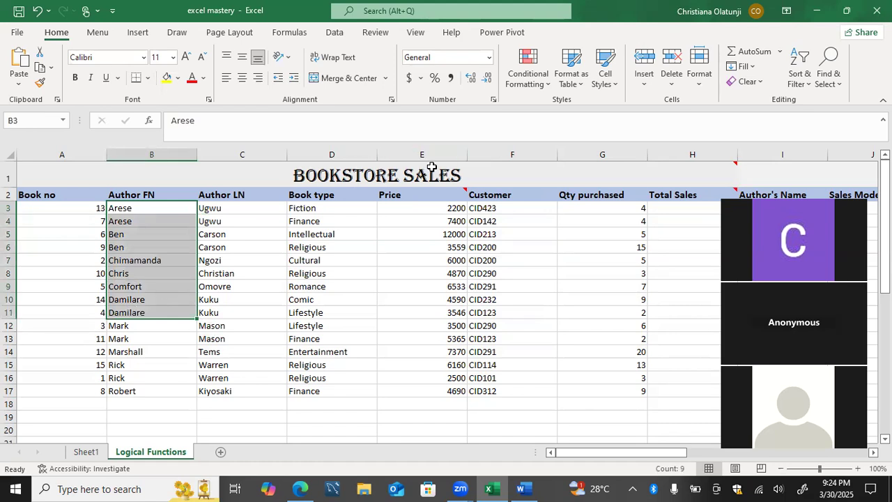
pyautogui.moveTo(478, 208)
pyautogui.mouseDown()
pyautogui.moveTo(480, 259)
pyautogui.moveTo(474, 197)
pyautogui.moveTo(478, 206)
pyautogui.mouseUp()
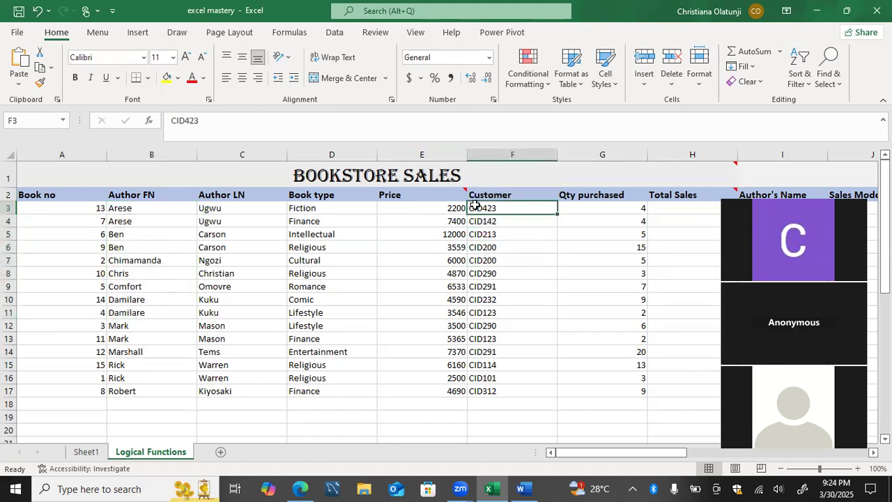
pyautogui.click(157, 209)
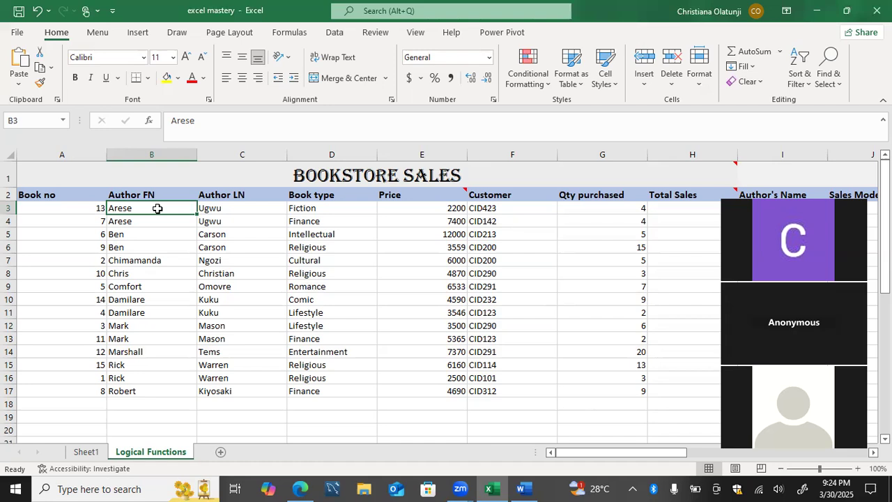
pyautogui.click(39, 11)
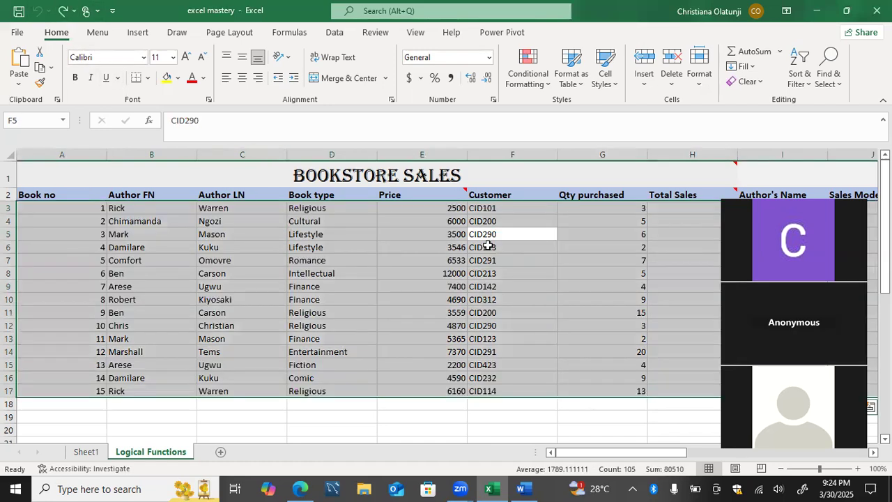
# Start a custom sort of the table with a second level added, and choose Author FN as the first level.
pyautogui.click(830, 74)
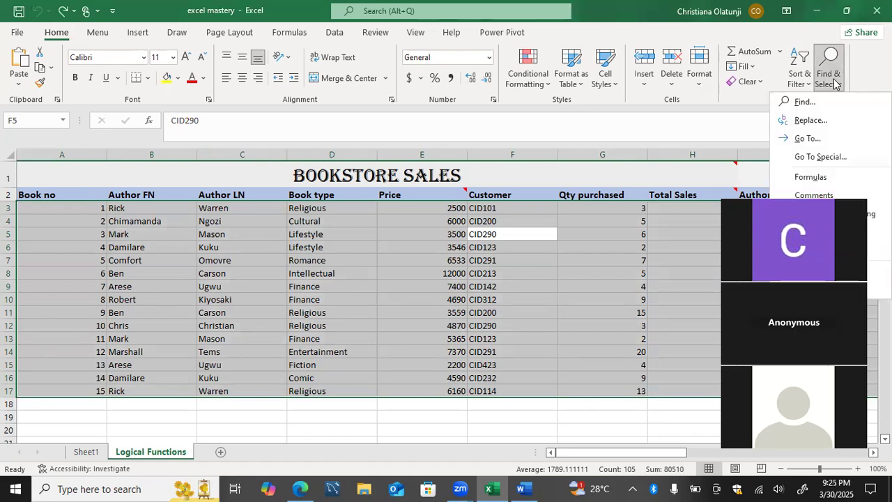
pyautogui.click(807, 82)
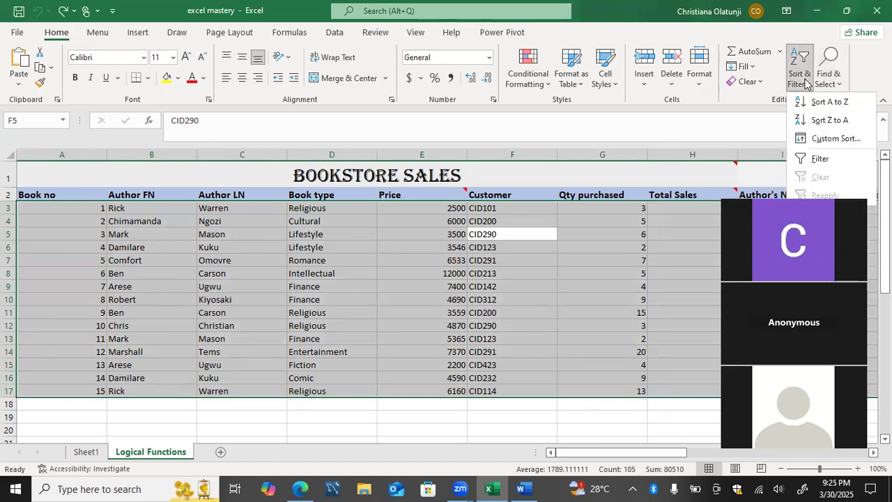
pyautogui.click(813, 138)
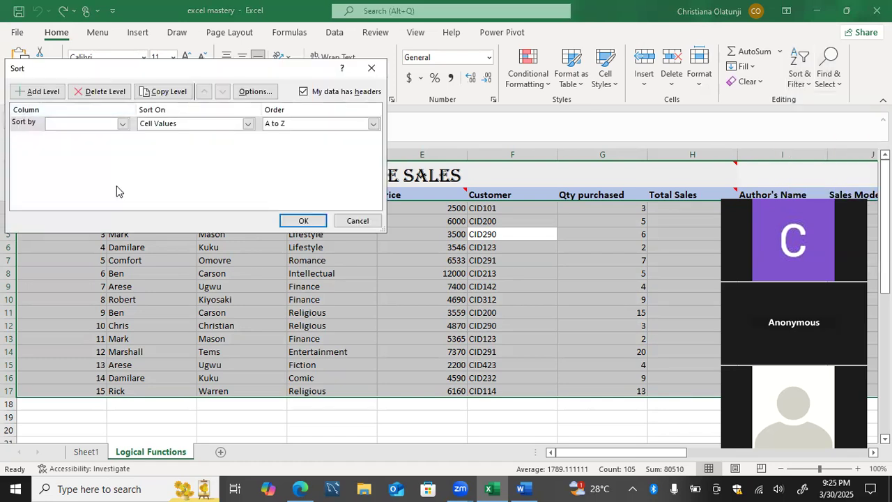
pyautogui.click(53, 93)
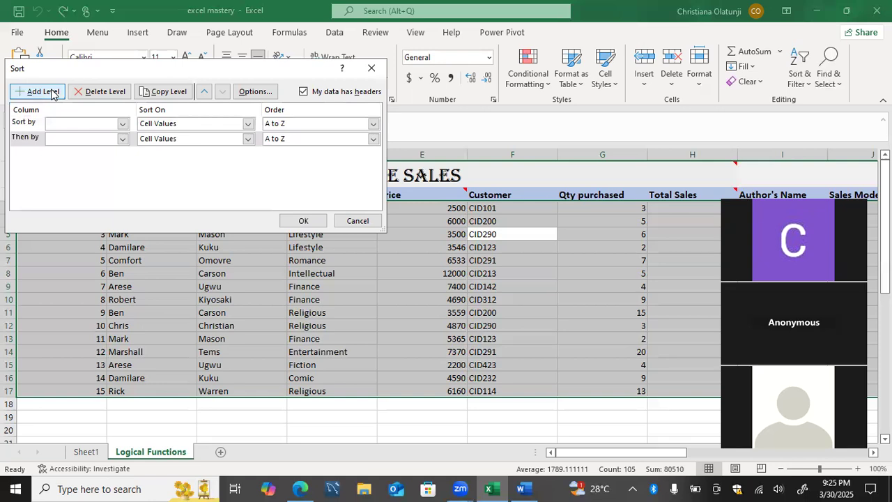
pyautogui.click(121, 123)
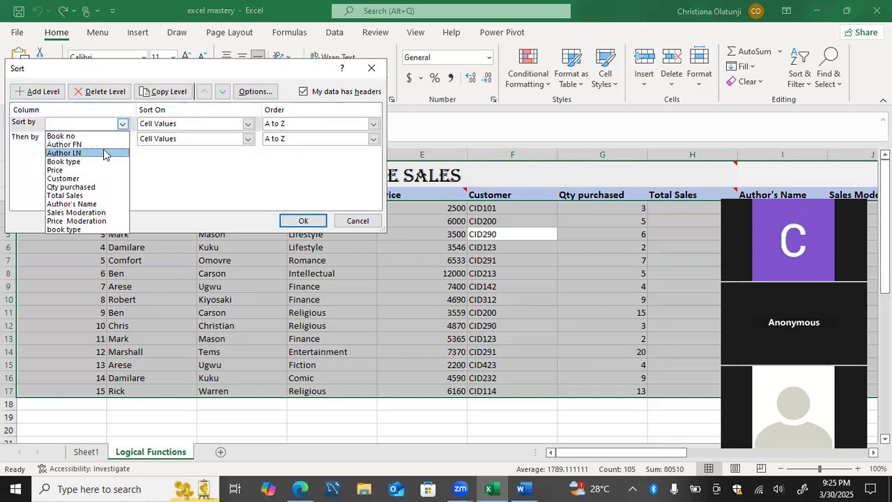
pyautogui.click(97, 144)
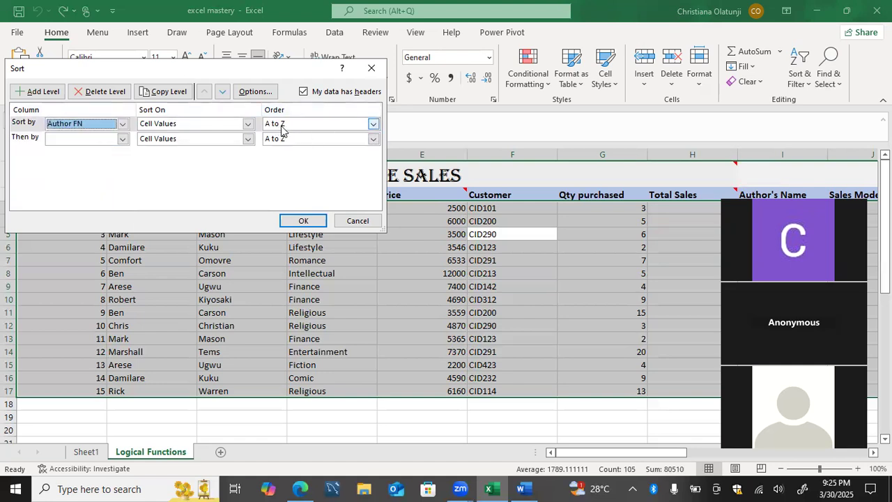
# Apply the custom sort with Customer, Z to A, as the second level, and review the Customer and Author FN values.
pyautogui.click(122, 139)
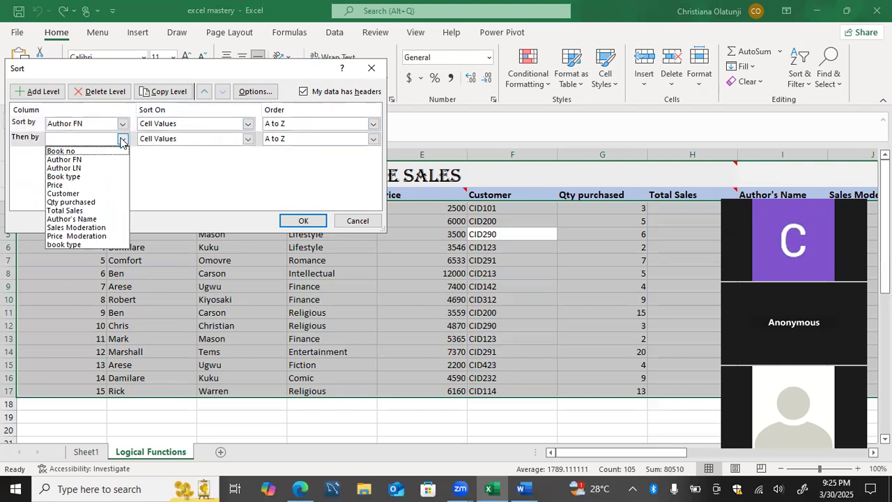
pyautogui.click(108, 195)
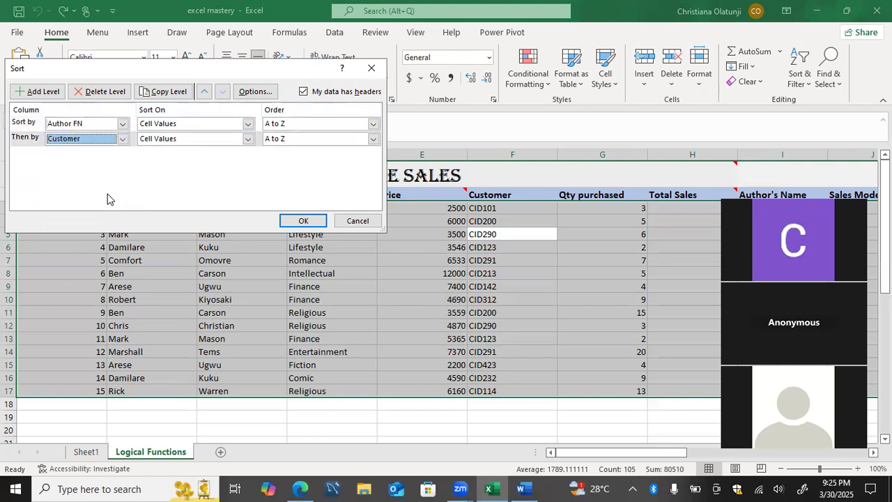
pyautogui.click(375, 141)
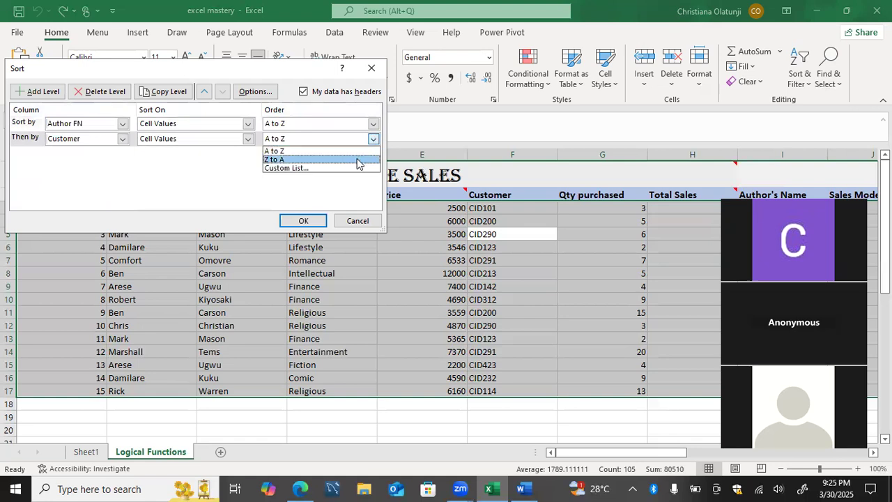
pyautogui.click(358, 160)
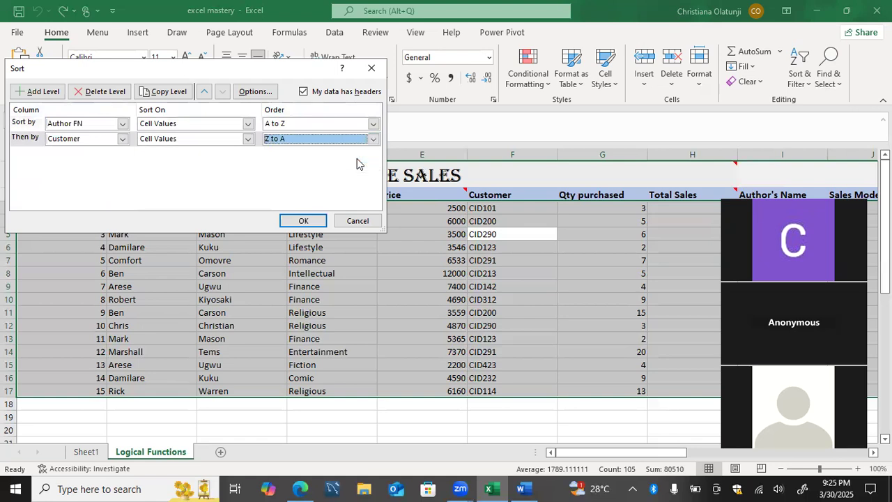
pyautogui.click(304, 220)
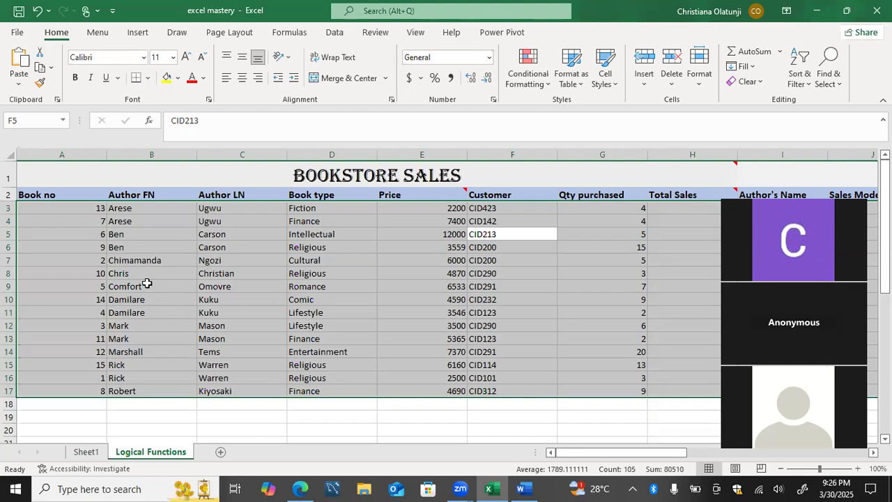
pyautogui.moveTo(513, 208); pyautogui.dragTo(513, 321)
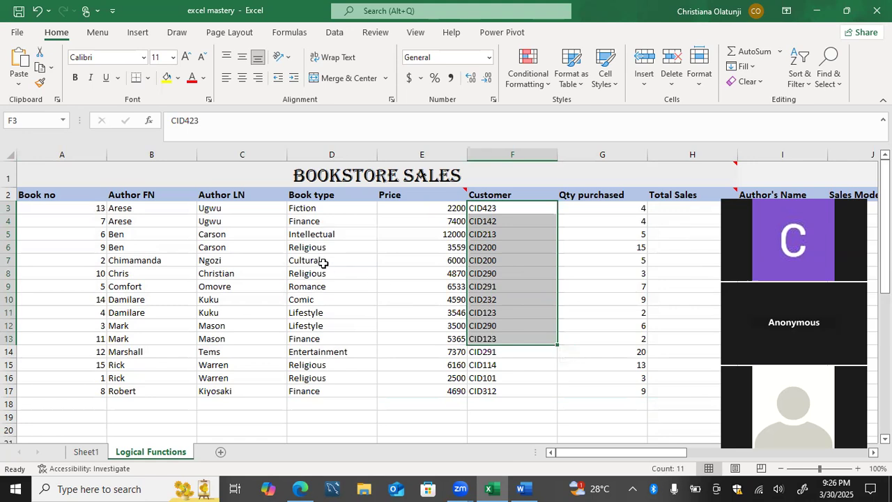
pyautogui.moveTo(163, 208); pyautogui.dragTo(162, 317)
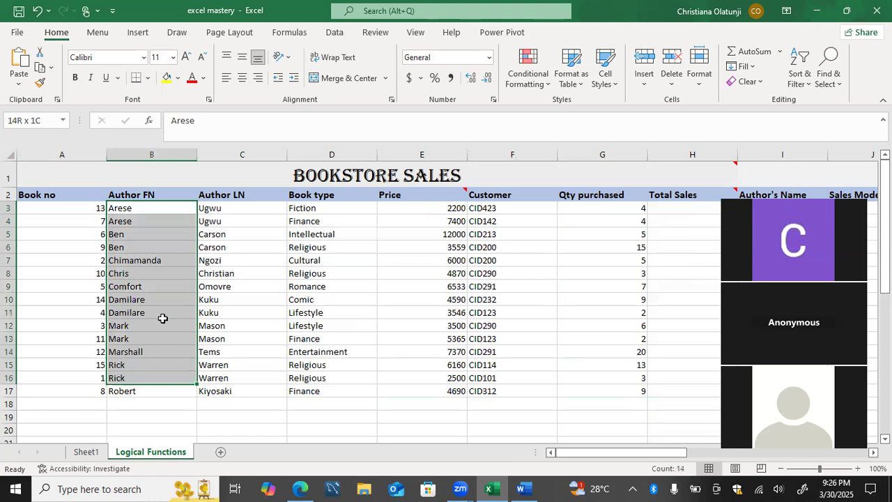
pyautogui.moveTo(162, 317); pyautogui.dragTo(162, 318)
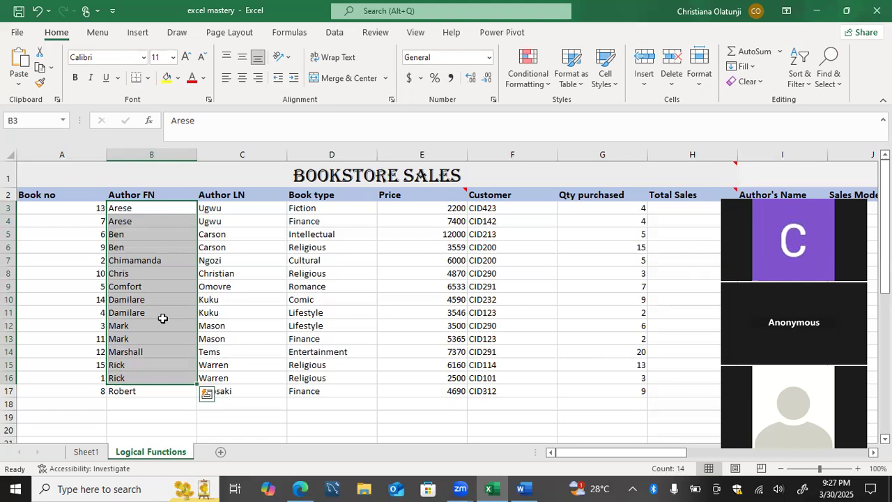
# Sort the bookstore table by the Customer column alone from Z to A.
pyautogui.click(481, 252)
pyautogui.hotkey('ctrl', 'Down')
pyautogui.rightClick(481, 254)
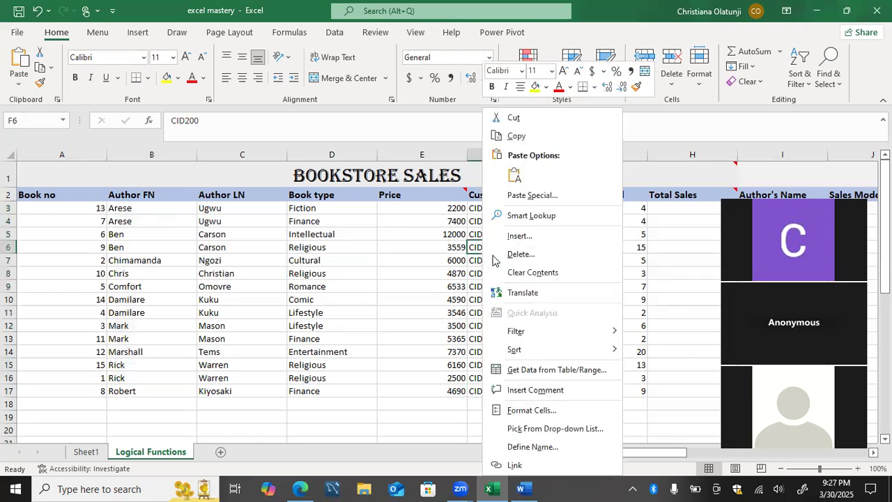
pyautogui.moveTo(521, 352)
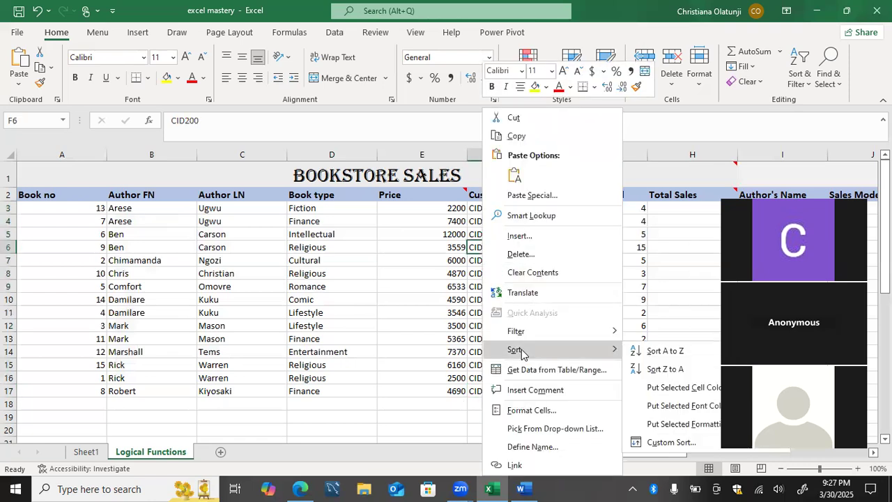
pyautogui.click(636, 370)
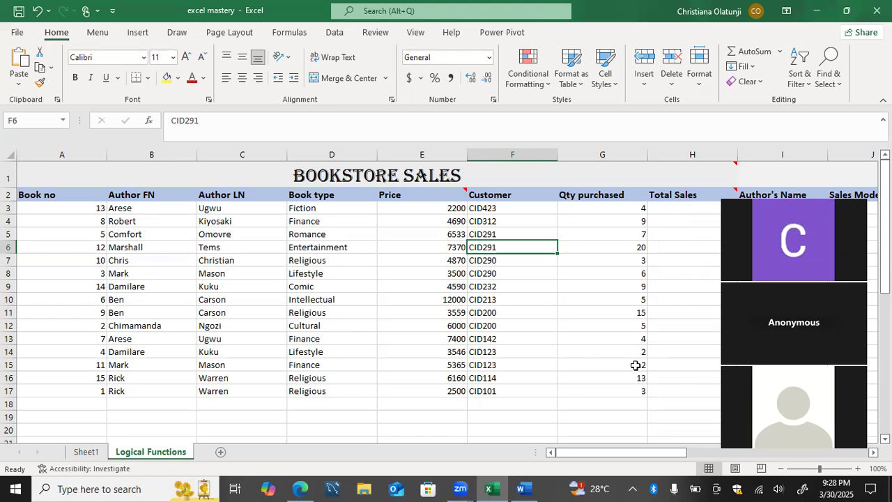
# Sort the bookstore table by Book no from smallest to largest.
pyautogui.click(87, 211)
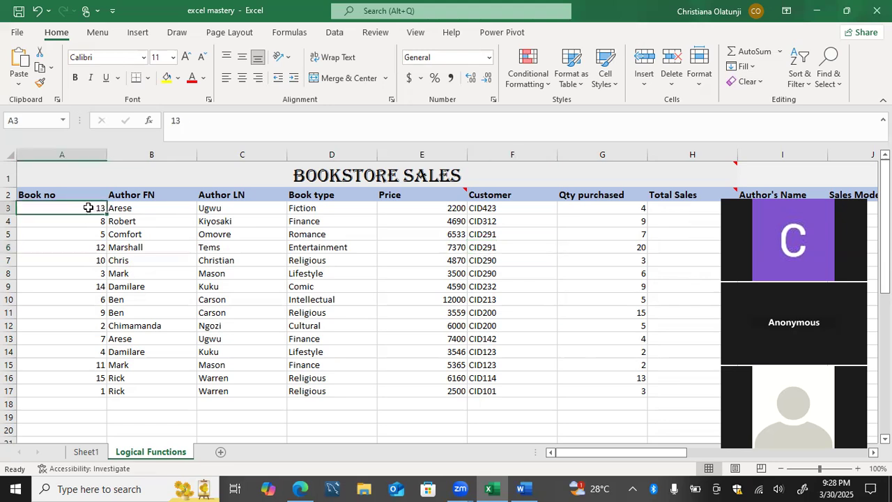
pyautogui.rightClick(99, 235)
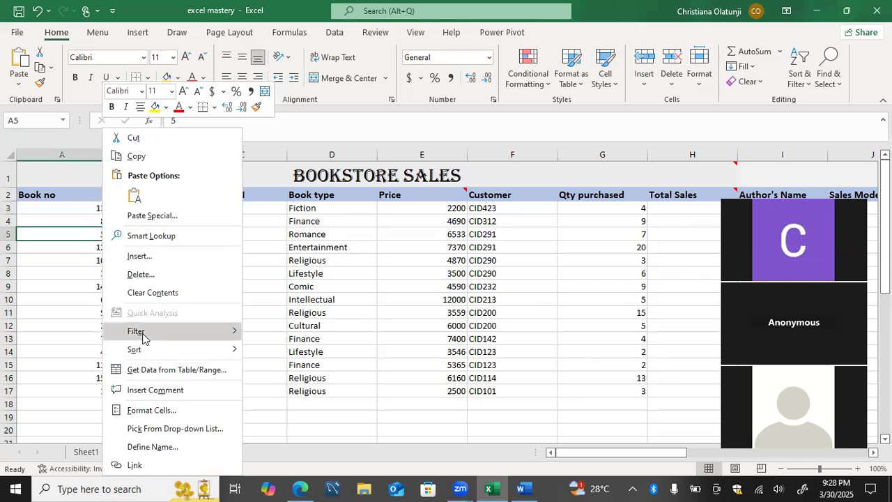
pyautogui.moveTo(139, 349)
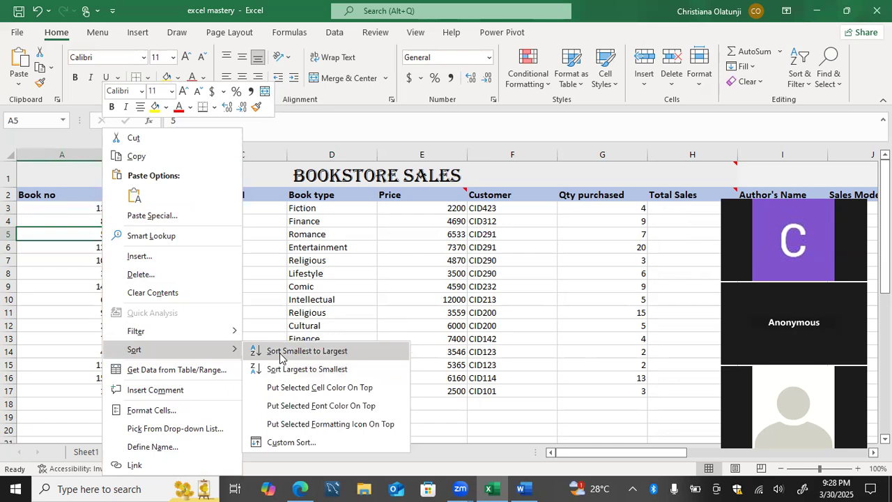
pyautogui.click(280, 355)
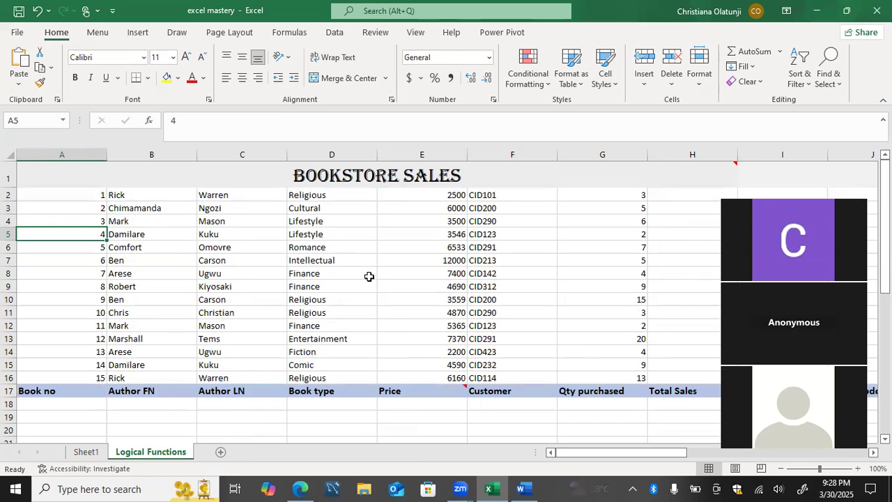
# View the sort options available for the Book type column, and undo the Book no sort.
pyautogui.click(370, 276)
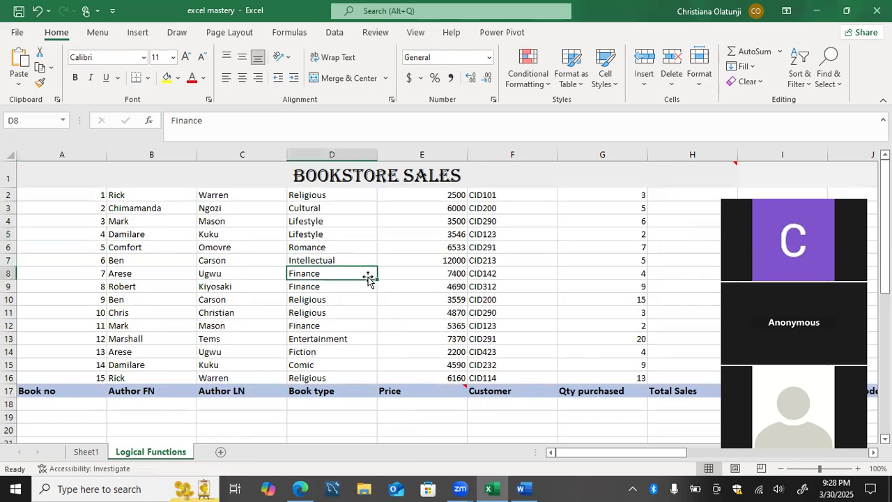
pyautogui.rightClick(362, 271)
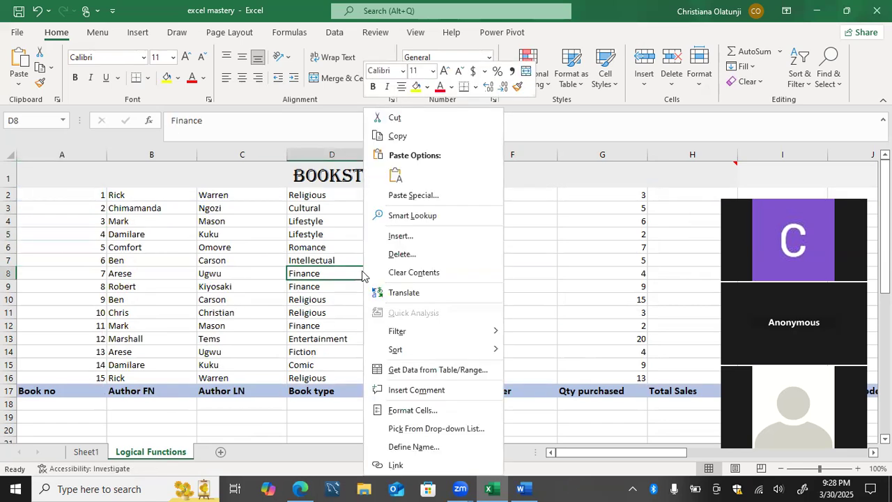
pyautogui.moveTo(395, 353)
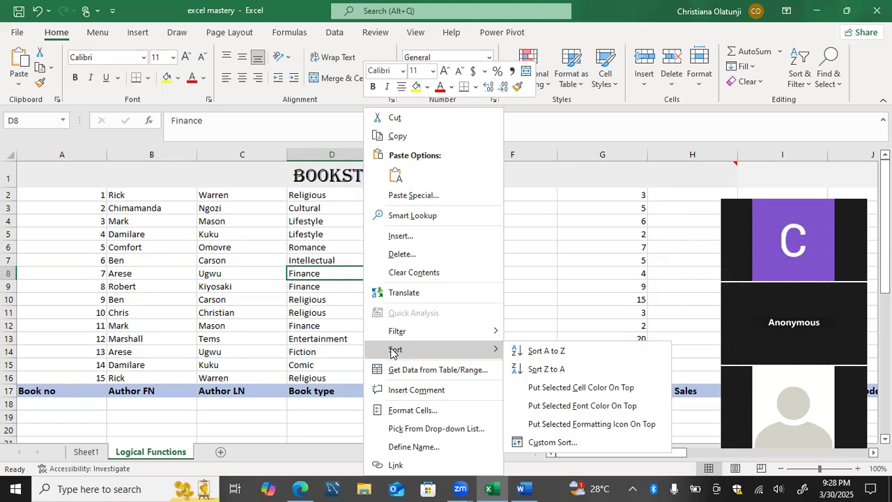
pyautogui.press('Escape')
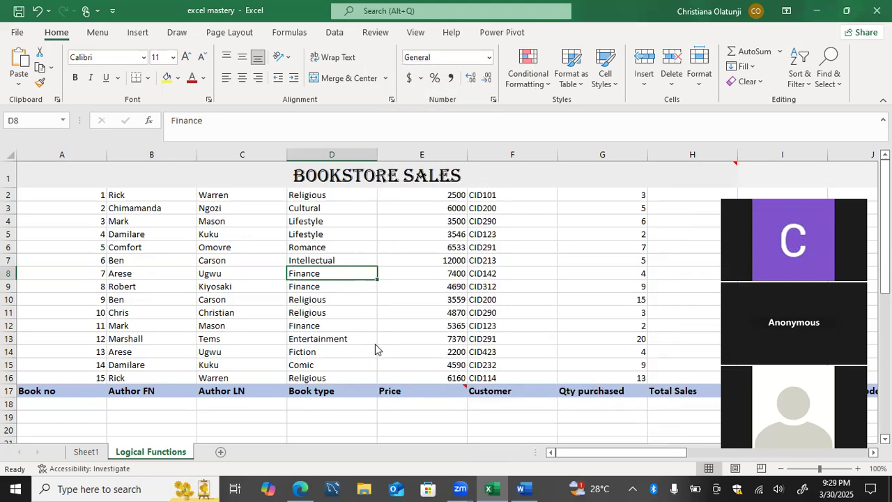
pyautogui.hotkey('ctrl', 'z')
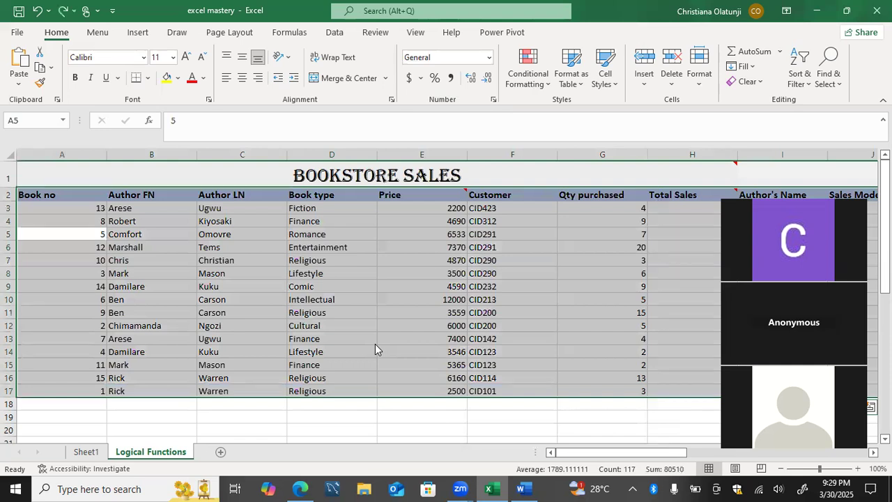
# Sort the bookstore table by Book no from smallest to largest, and undo that sort.
pyautogui.click(98, 259)
pyautogui.rightClick(99, 259)
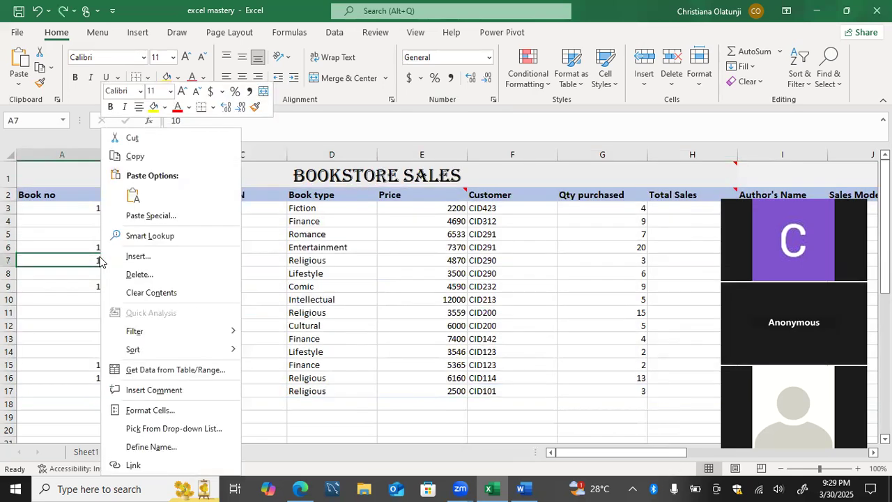
pyautogui.moveTo(209, 349)
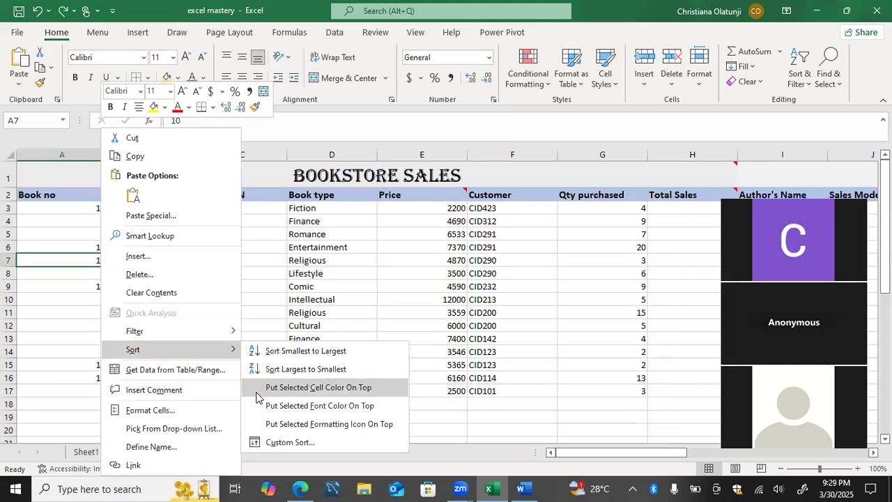
pyautogui.click(293, 350)
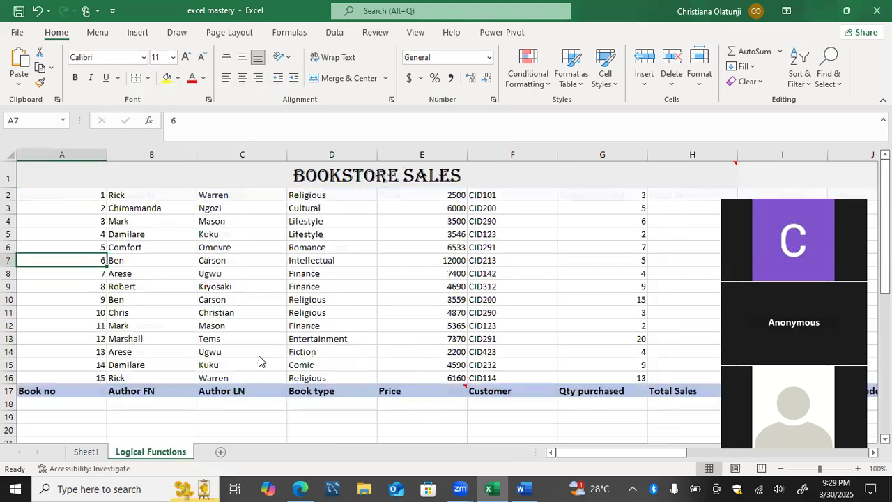
pyautogui.hotkey('ctrl', 'z')
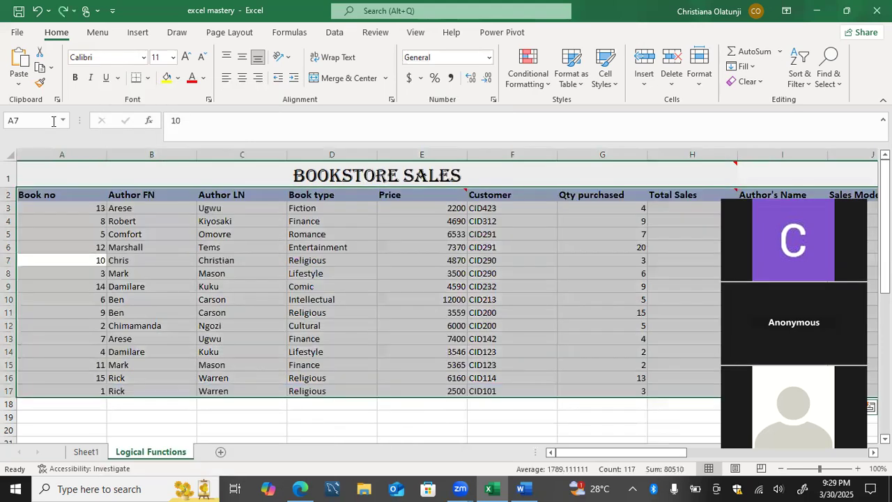
# Undo the remaining sorts to restore the bookstore table's original row order.
pyautogui.click(37, 10)
pyautogui.click(38, 10)
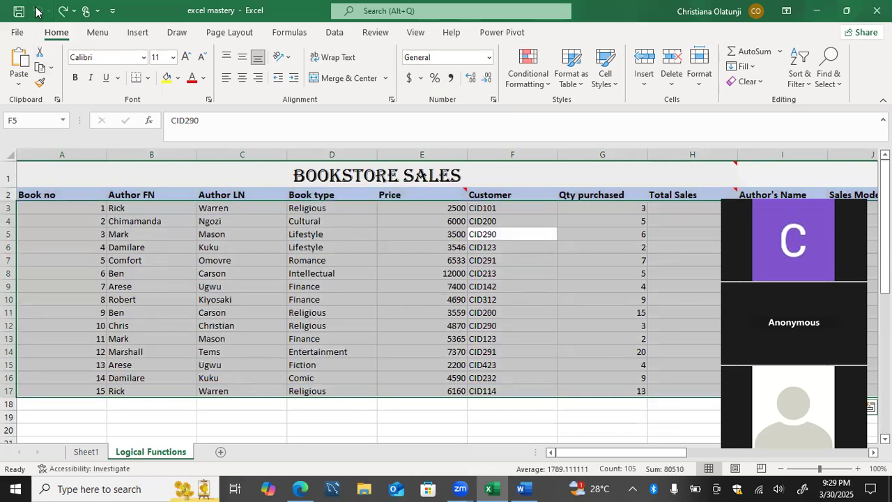
pyautogui.click(175, 258)
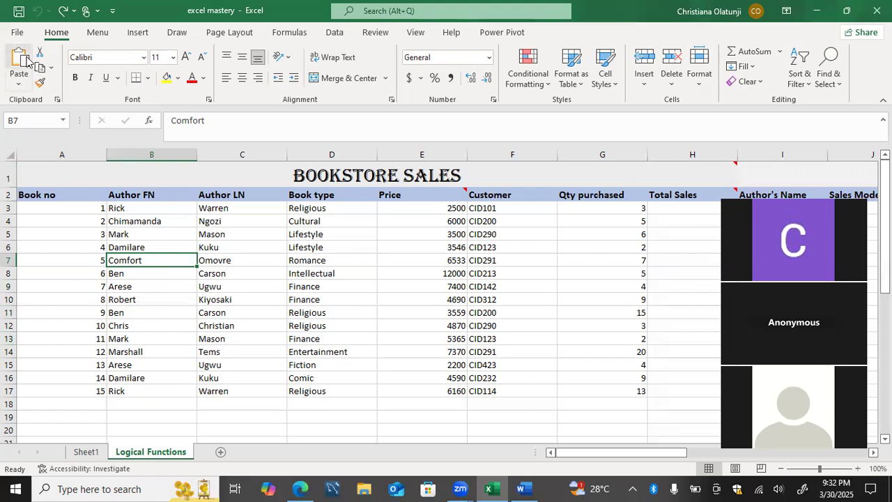
# Open the social_media_entertainment_data workbook from the recent files.
pyautogui.click(17, 32)
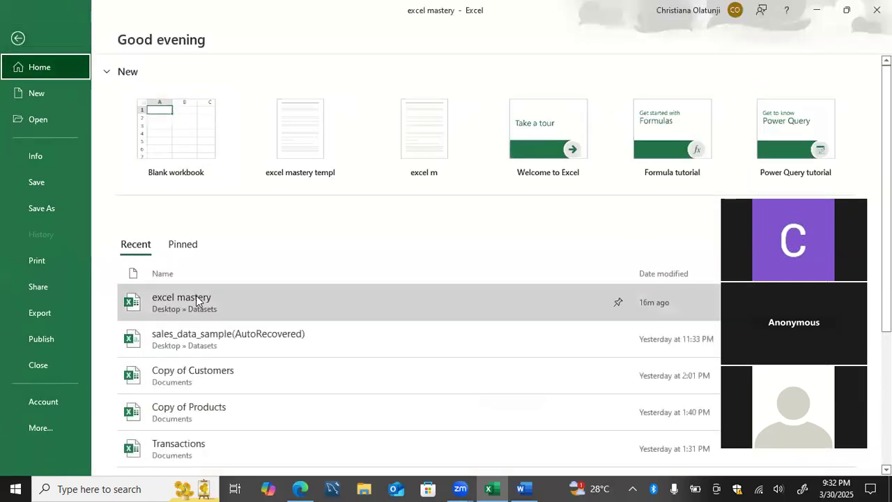
pyautogui.scroll(-5, 200, 313)
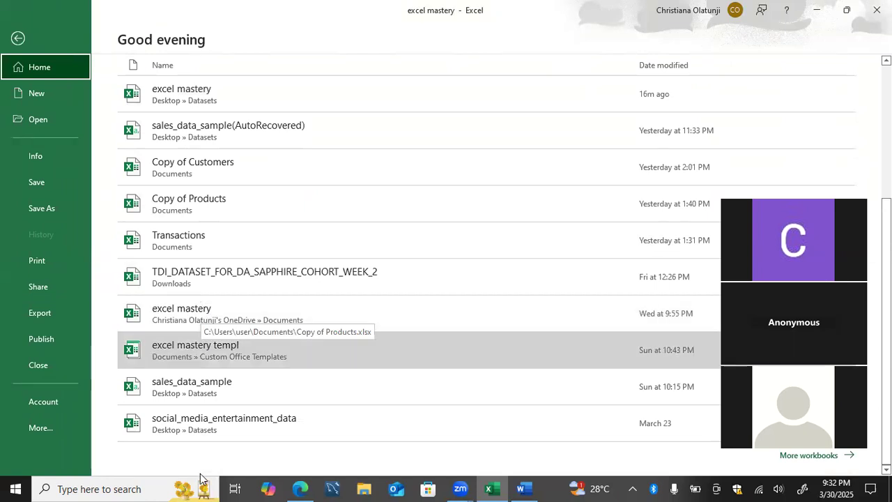
pyautogui.click(228, 428)
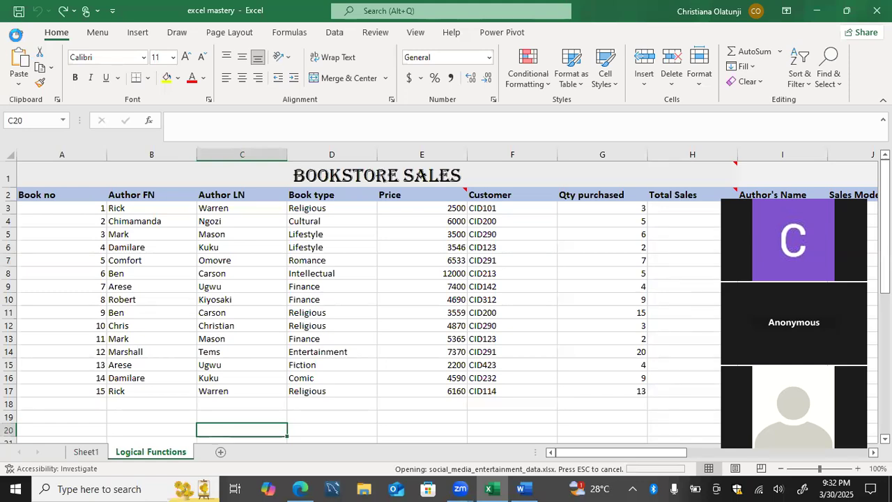
pyautogui.click(692, 486)
pyautogui.click(692, 486)
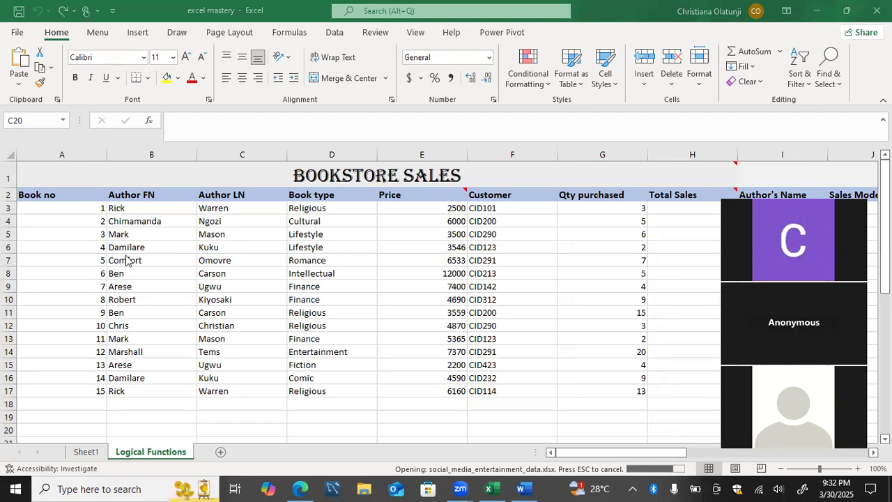
# Open the recent workbook sales_data_sample(AutoRecovered) through a system search for Excel, and close social_media_entertainment_data.
pyautogui.click(88, 487)
pyautogui.write('excel')
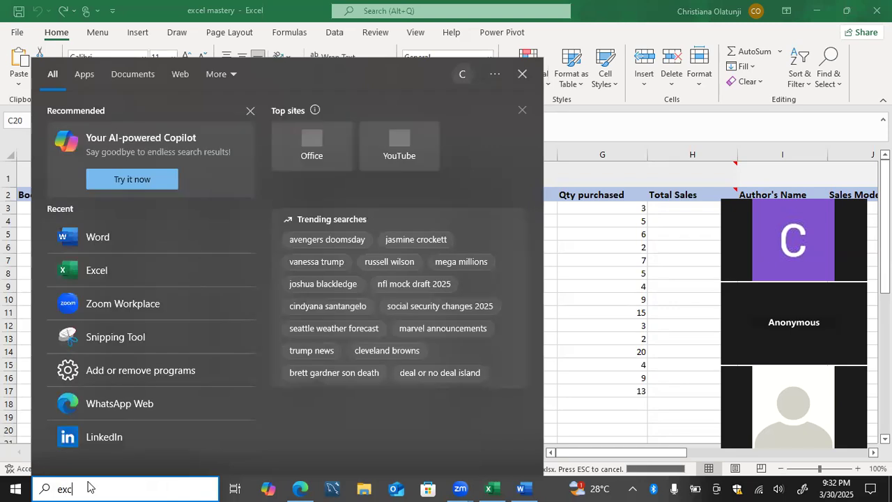
pyautogui.press('Down')
pyautogui.press('Down')
pyautogui.press('Down')
pyautogui.press('Down')
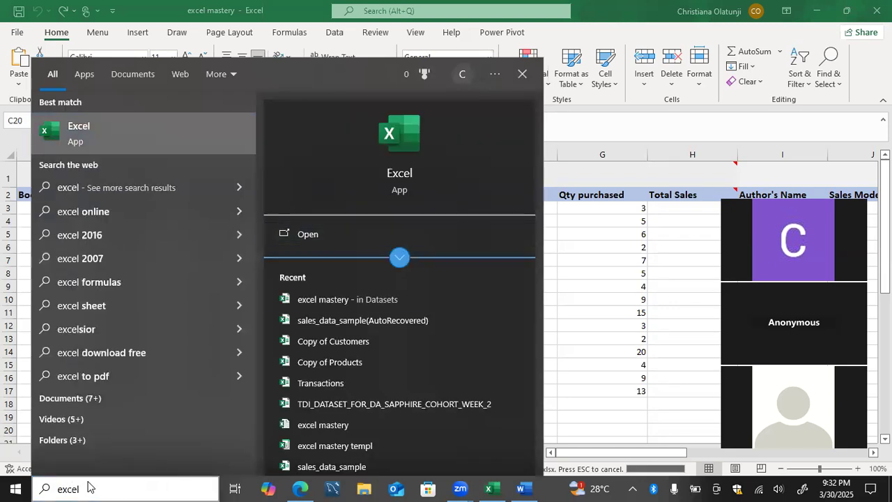
pyautogui.press('Up')
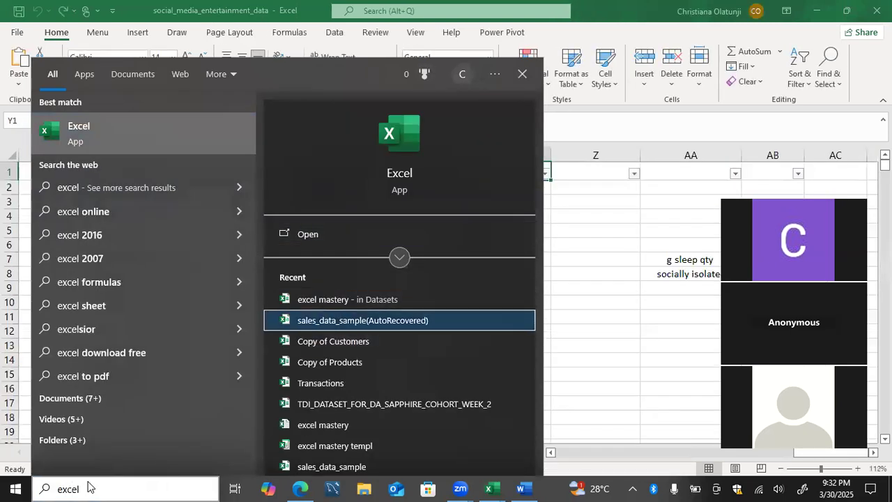
pyautogui.press('Escape')
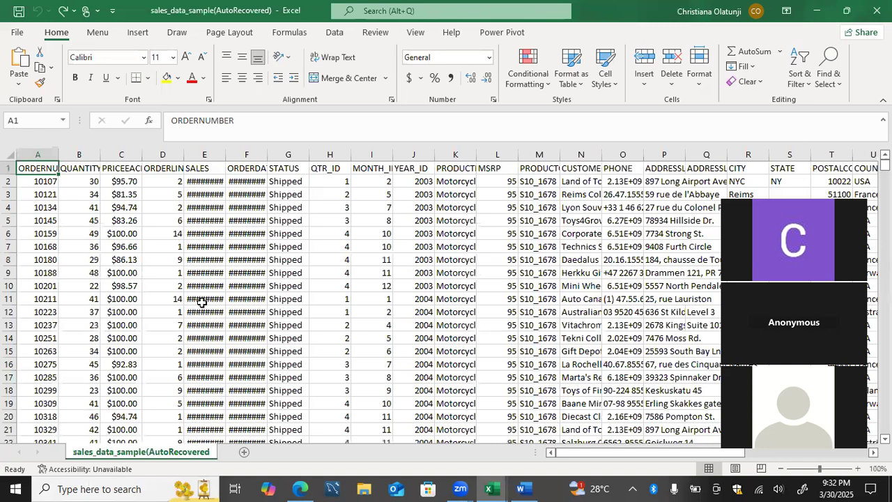
pyautogui.moveTo(482, 488)
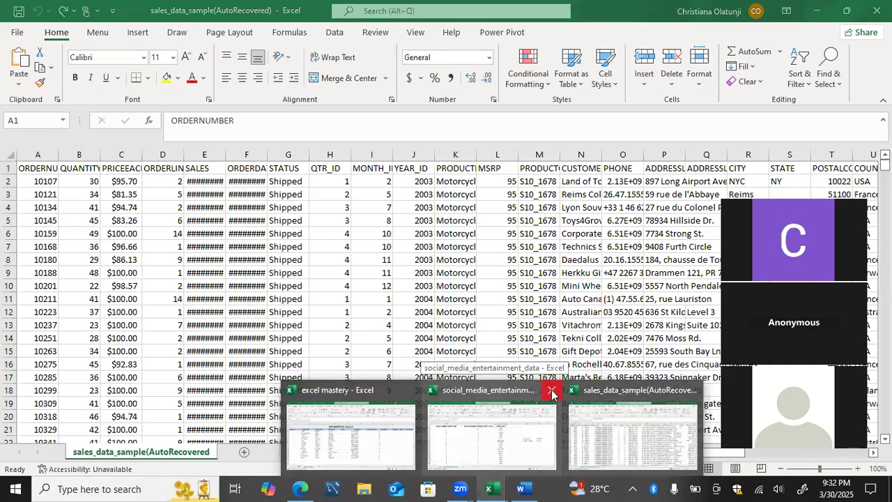
pyautogui.click(551, 395)
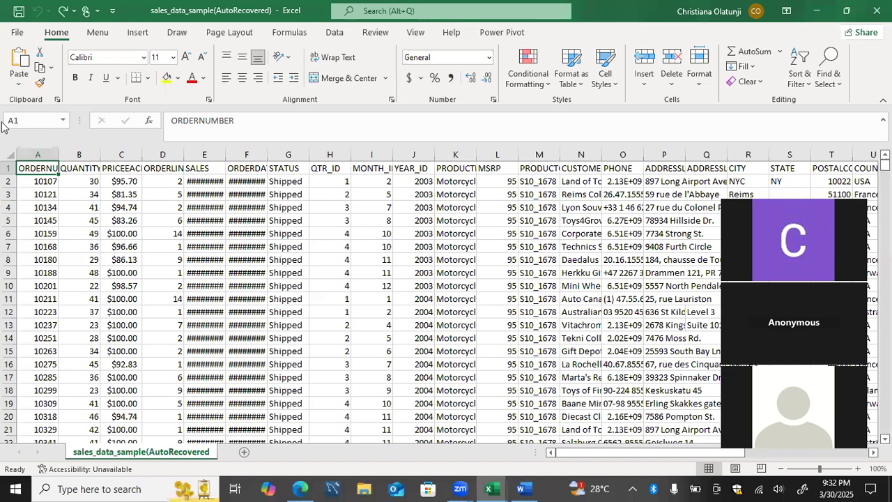
# AutoFit the width of all columns in the sales data sheet.
pyautogui.click(8, 153)
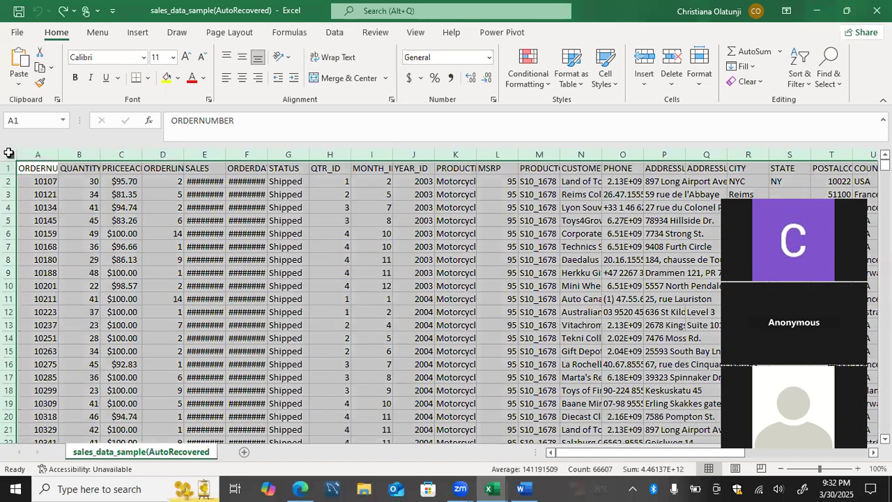
pyautogui.doubleClick(59, 154)
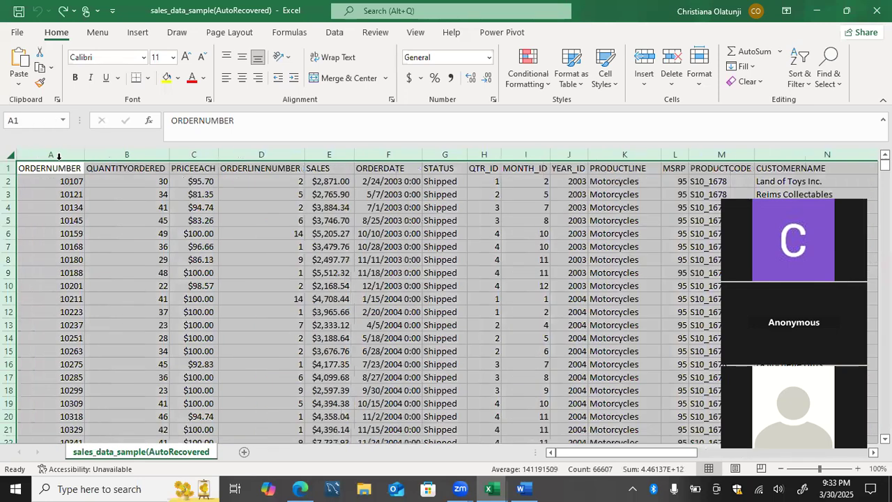
pyautogui.click(228, 207)
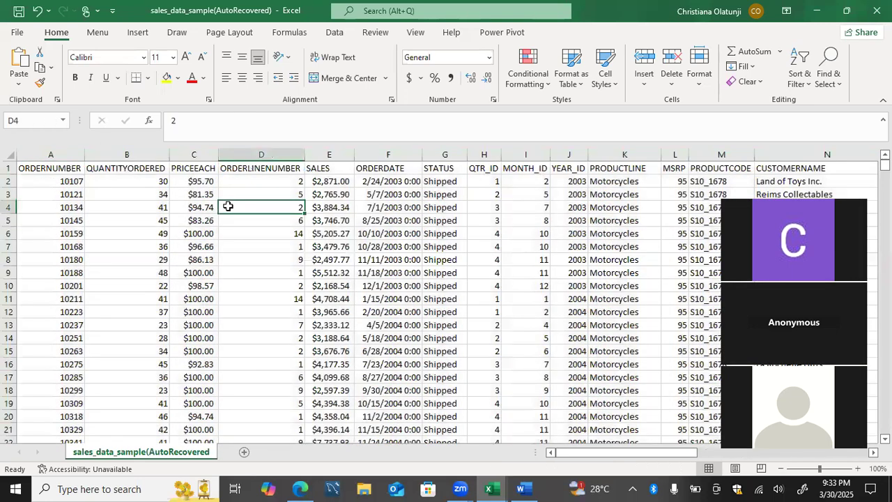
# Examine how far the ORDERNUMBER column extends down to its last record, and return to its header.
pyautogui.click(30, 170)
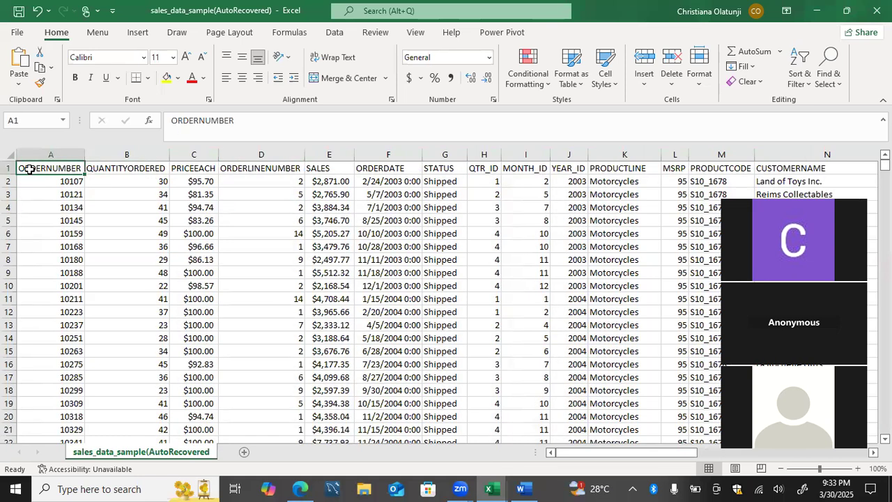
pyautogui.moveTo(29, 169); pyautogui.dragTo(30, 176)
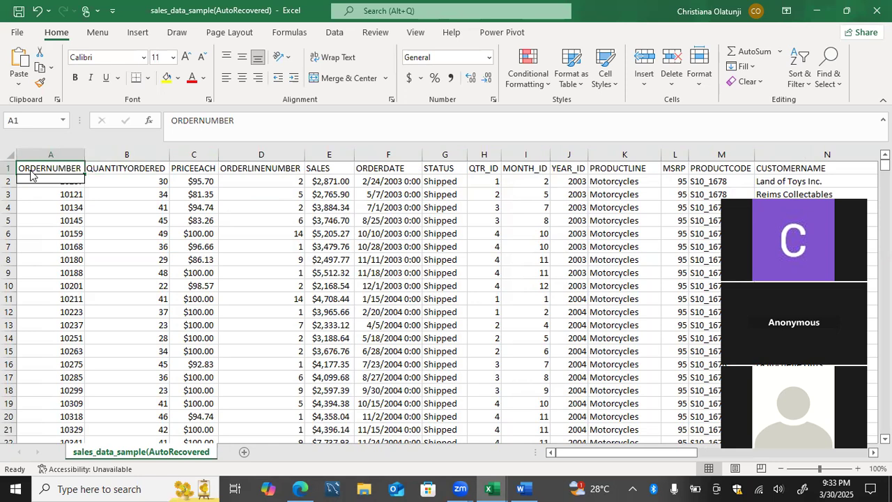
pyautogui.moveTo(30, 176); pyautogui.dragTo(29, 170)
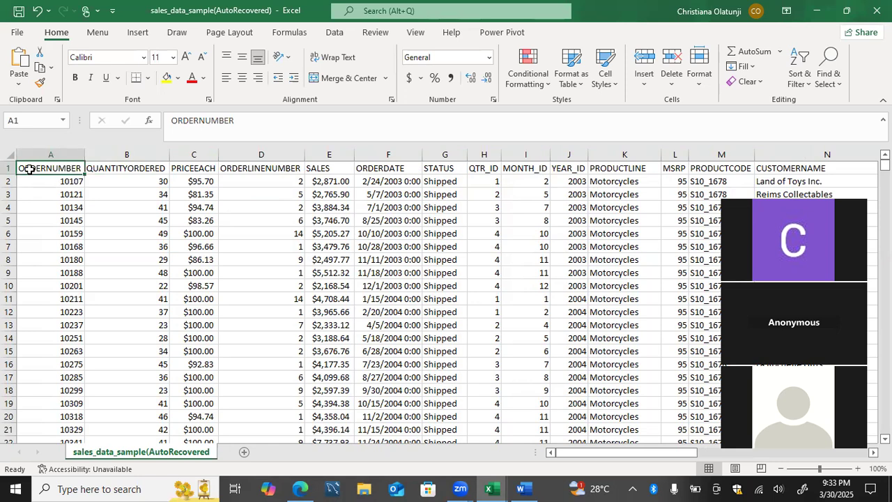
pyautogui.hotkey('ctrl', 'Down')
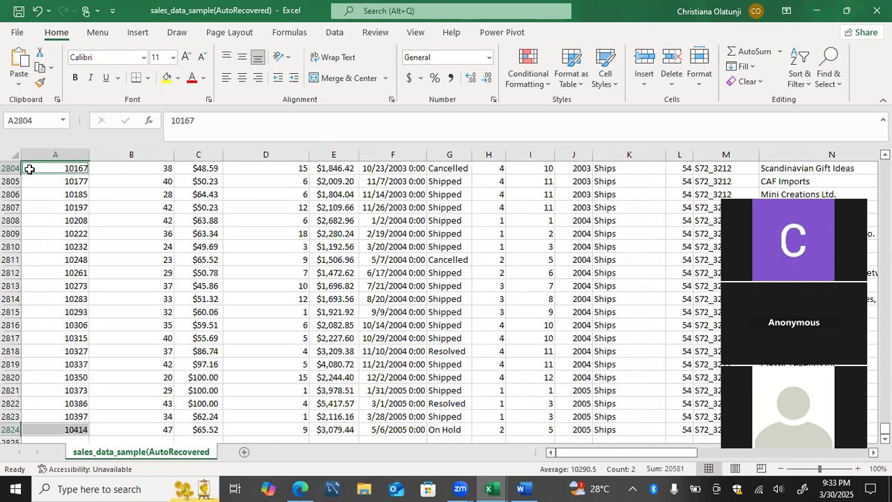
pyautogui.hotkey('ctrl', 'Up')
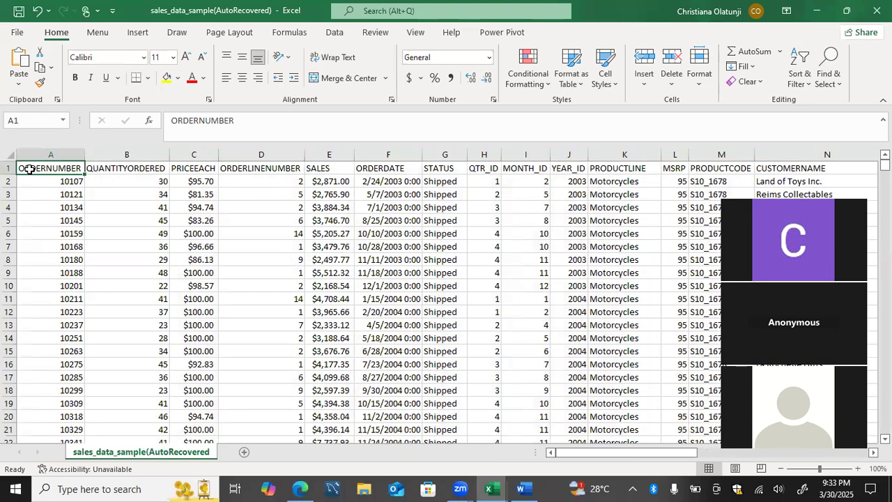
# Examine the column headers across row 1 of the sales data through DEALSIZE and the extra columns, and return to ORDERNUMBER.
pyautogui.press('Right')
pyautogui.press('Right')
pyautogui.press('Right')
pyautogui.press('Right')
pyautogui.press('Right')
pyautogui.press('Right')
pyautogui.press('Right')
pyautogui.press('Right')
pyautogui.press('Right')
pyautogui.press('Right')
pyautogui.press('Right')
pyautogui.press('Right')
pyautogui.press('Right')
pyautogui.press('Right')
pyautogui.press('Right')
pyautogui.press('Right')
pyautogui.press('Right')
pyautogui.press('Right')
pyautogui.press('Right')
pyautogui.press('Right')
pyautogui.press('Right')
pyautogui.press('Right')
pyautogui.press('Right')
pyautogui.press('Right')
pyautogui.press('Right')
pyautogui.press('Right')
pyautogui.press('Right')
pyautogui.press('Right')
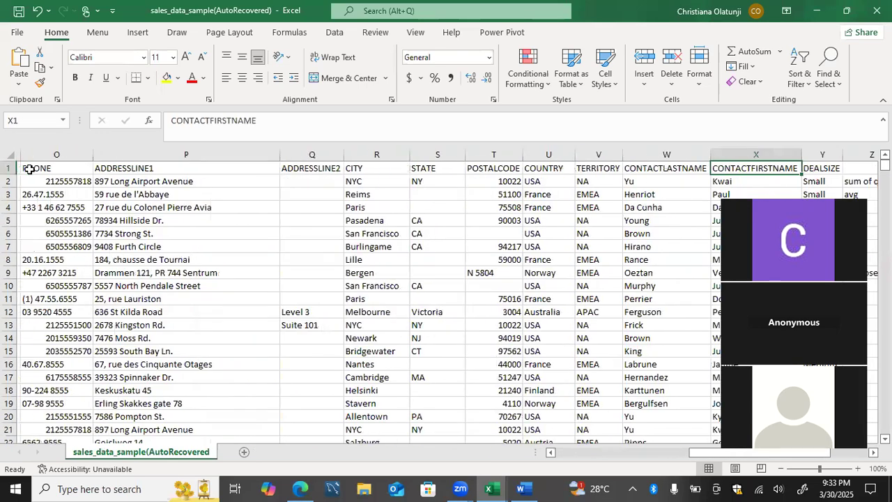
pyautogui.press('Left')
pyautogui.press('Left')
pyautogui.press('Left')
pyautogui.press('Left')
pyautogui.press('Left')
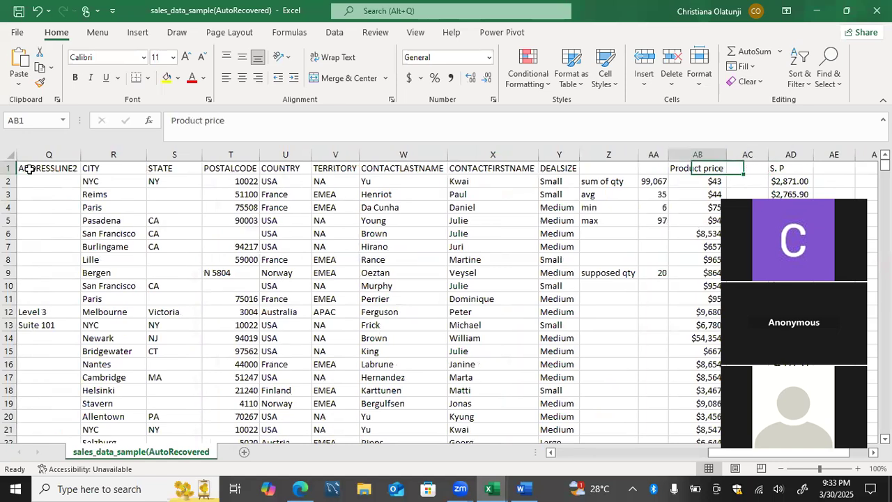
pyautogui.press('Right')
pyautogui.press('Right')
pyautogui.press('Left')
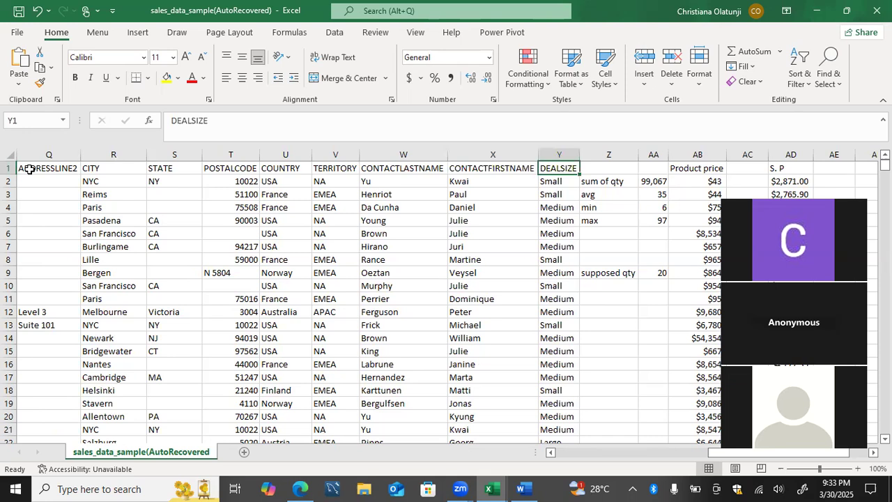
pyautogui.press('Left')
pyautogui.press('Left')
pyautogui.hotkey('ctrl', 'Left')
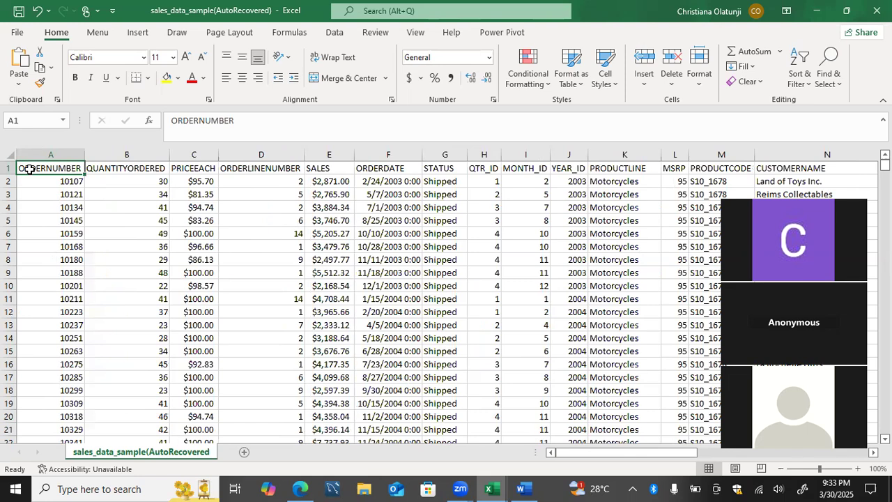
# Filter the sales data by the ORDERNUMBER header cell's color, adding filter controls to the header row.
pyautogui.rightClick(29, 169)
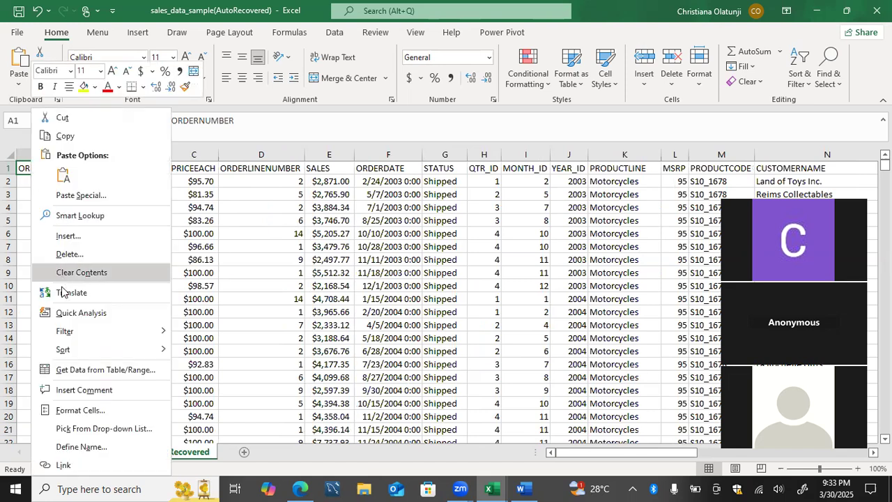
pyautogui.moveTo(67, 333)
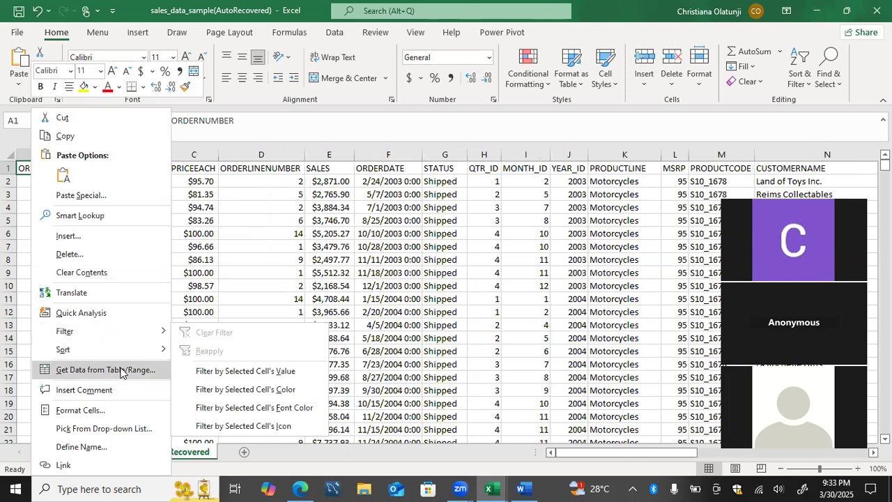
pyautogui.moveTo(148, 339)
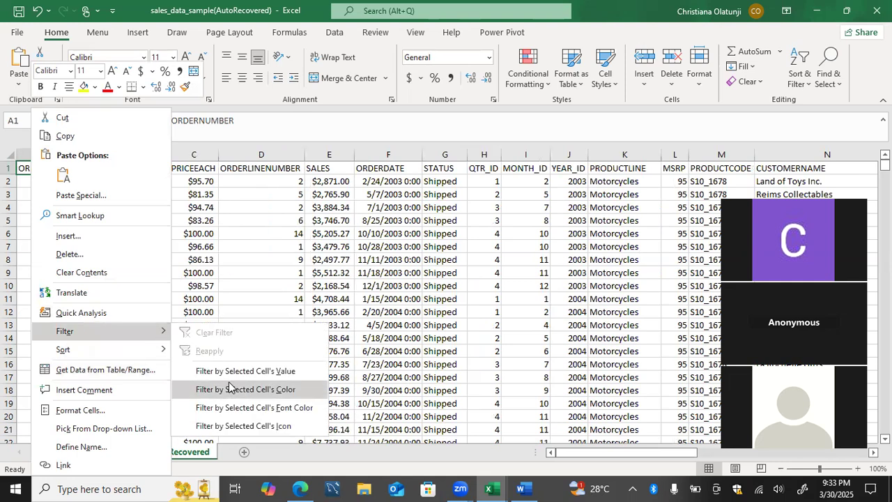
pyautogui.click(230, 387)
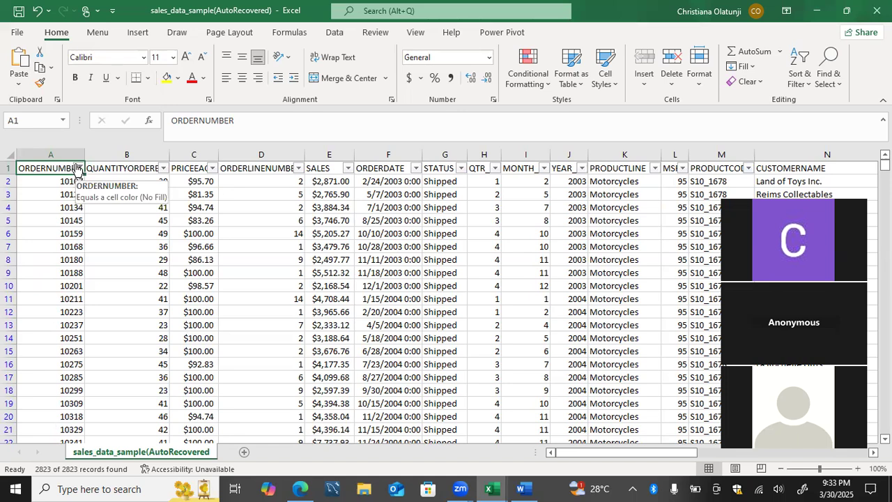
# Clear the cell color filter from the ORDERNUMBER column.
pyautogui.click(68, 181)
pyautogui.rightClick(70, 183)
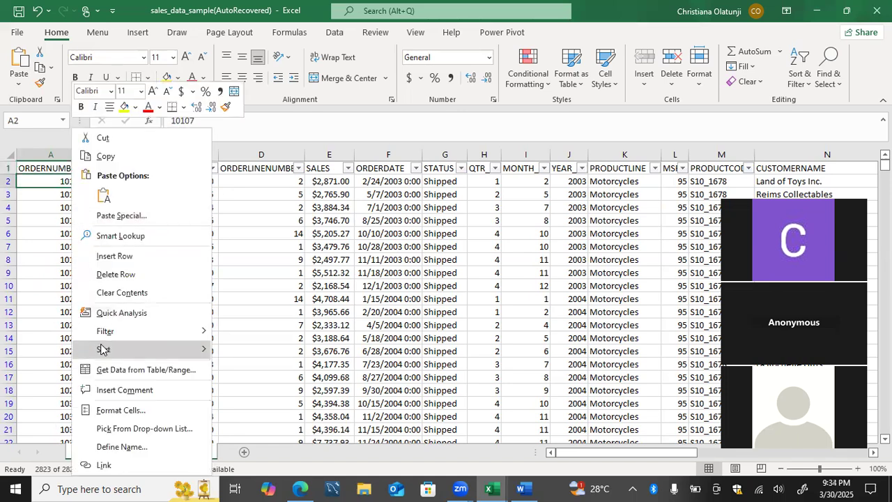
pyautogui.moveTo(104, 333)
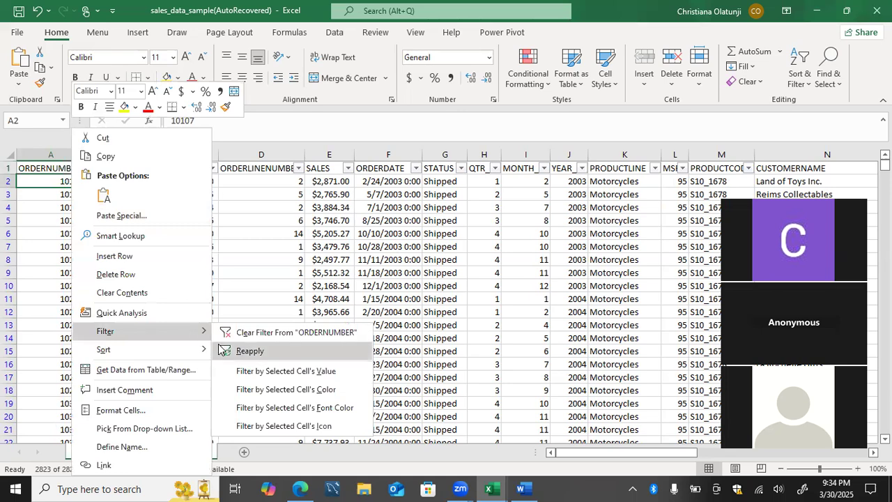
pyautogui.click(245, 334)
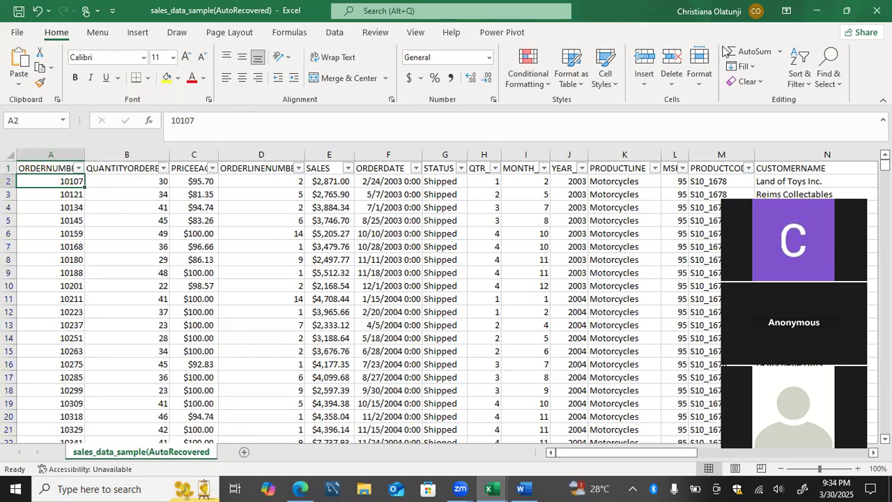
# Remove the filter controls from the sales data and make the column headers in row 1 bold.
pyautogui.click(795, 64)
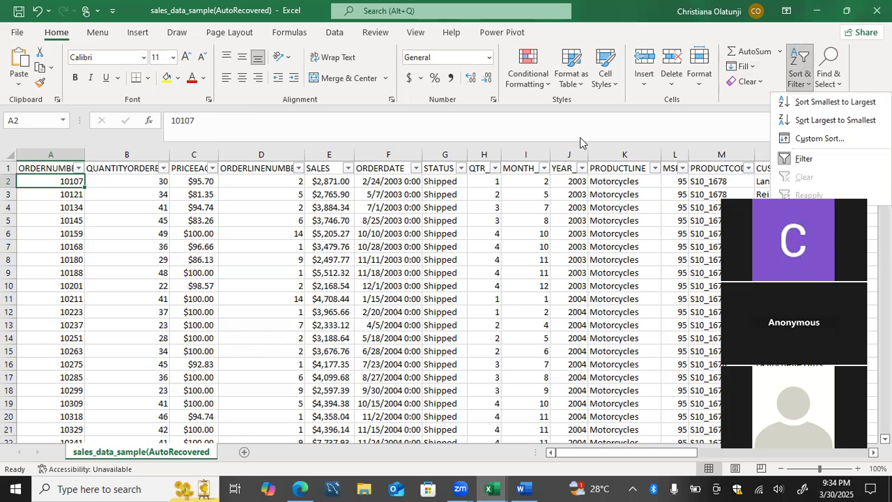
pyautogui.click(806, 165)
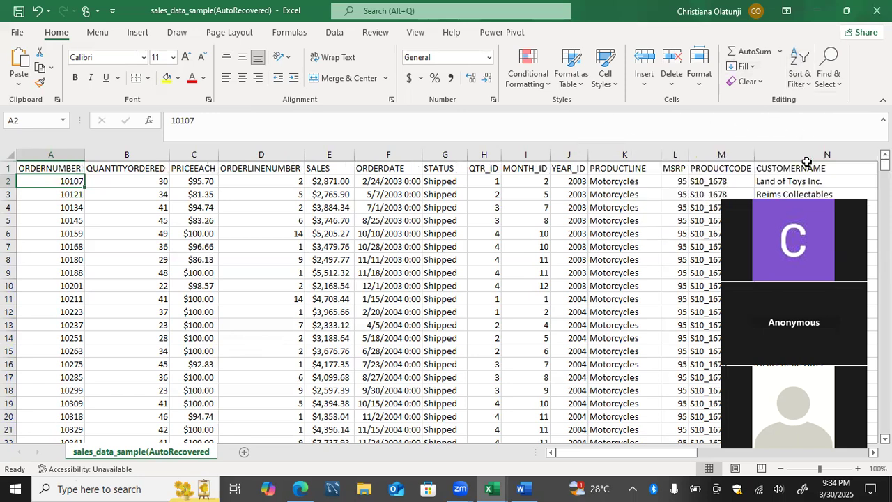
pyautogui.click(10, 168)
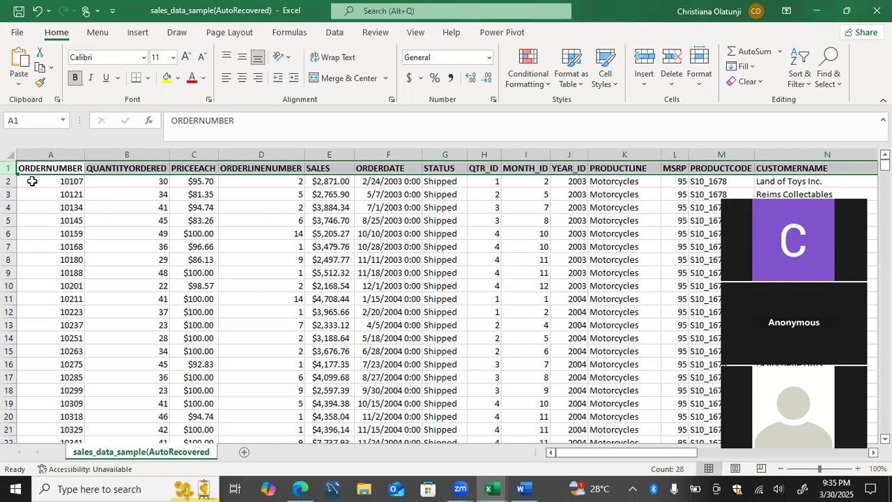
pyautogui.click(28, 188)
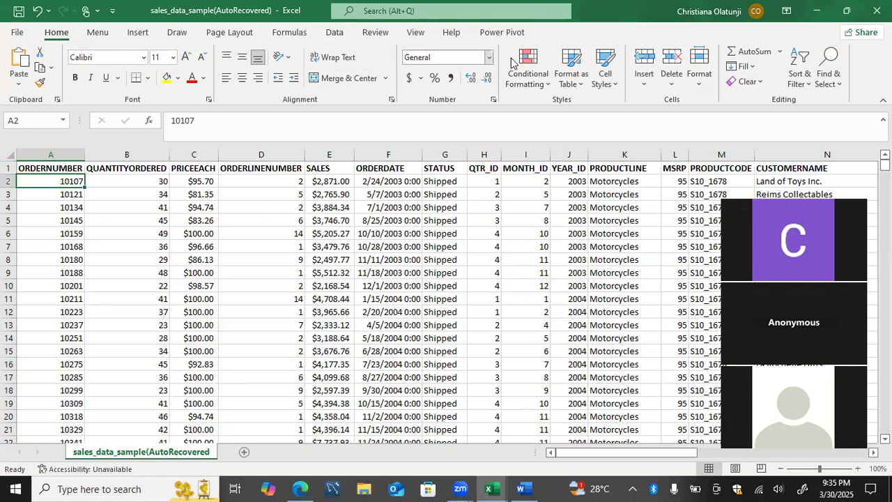
# Add filter controls to the header row again and filter YEAR_ID to show only 2004.
pyautogui.click(800, 78)
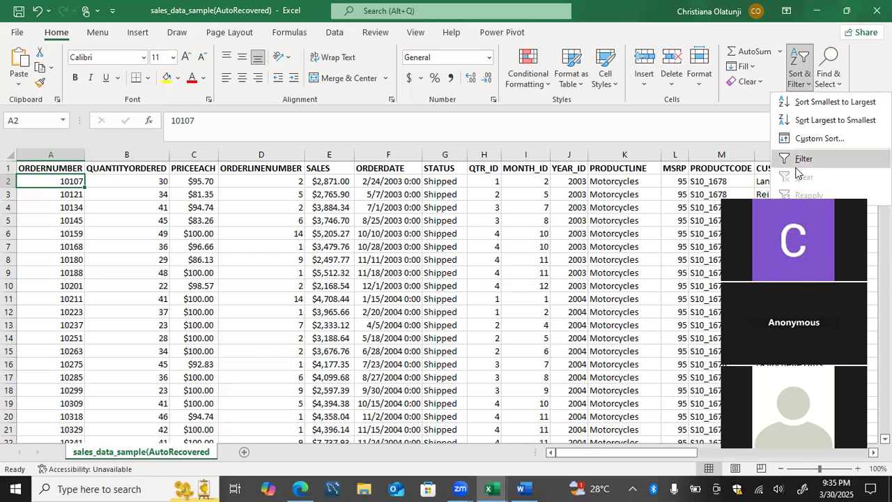
pyautogui.click(790, 160)
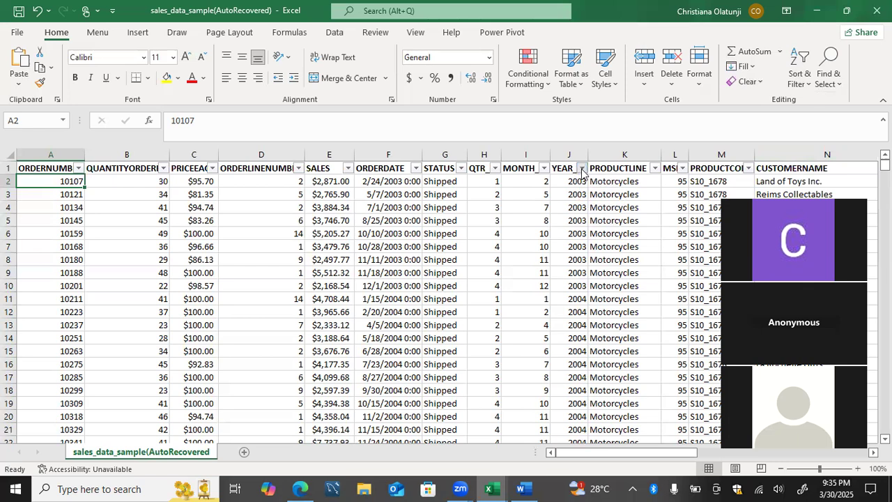
pyautogui.click(582, 168)
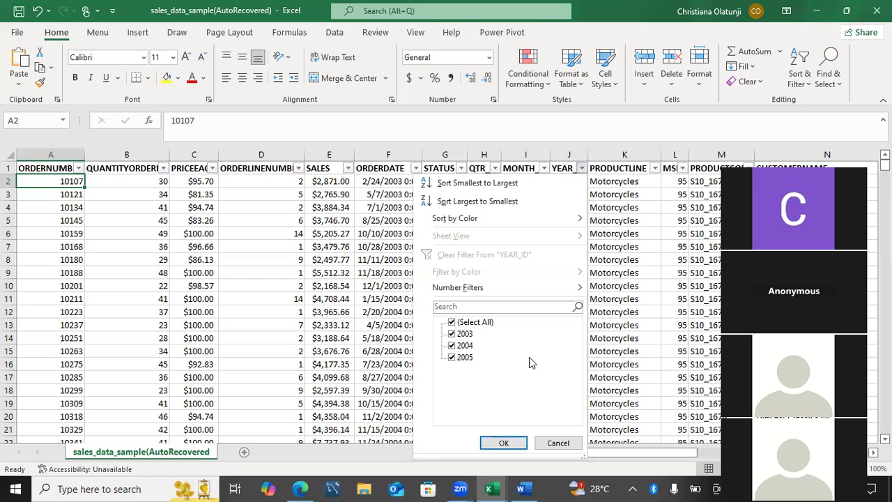
pyautogui.press('Escape')
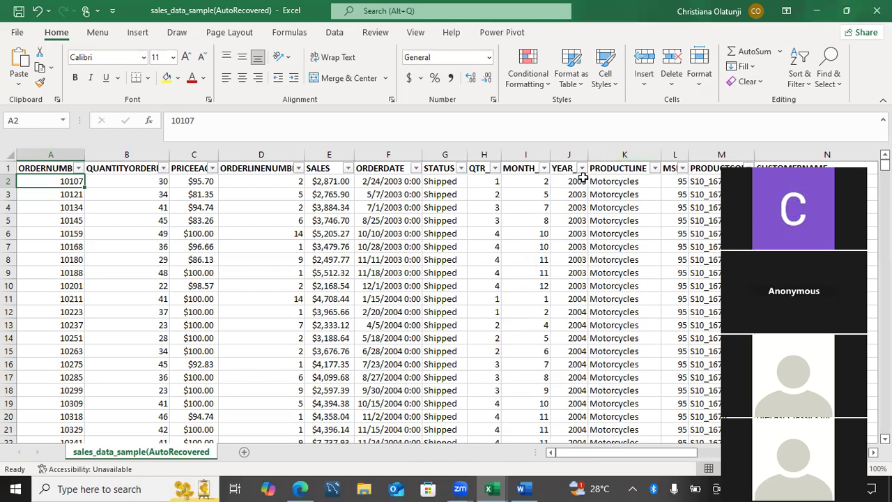
pyautogui.click(582, 168)
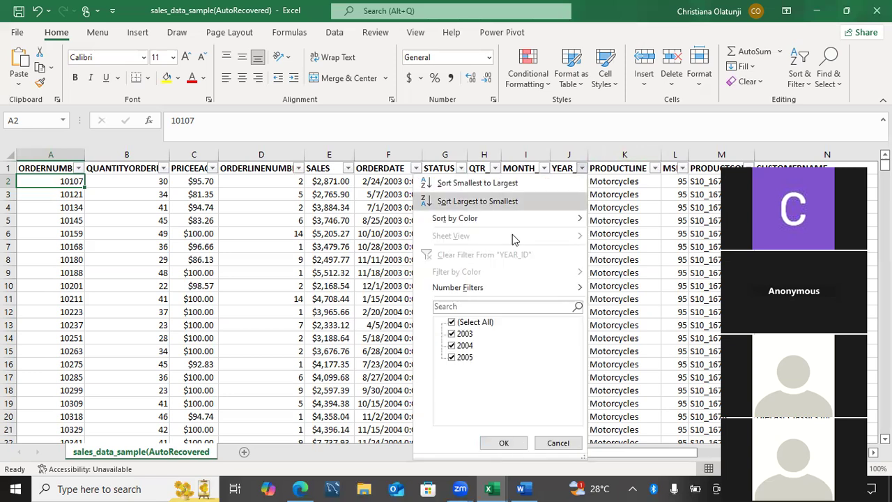
pyautogui.click(451, 322)
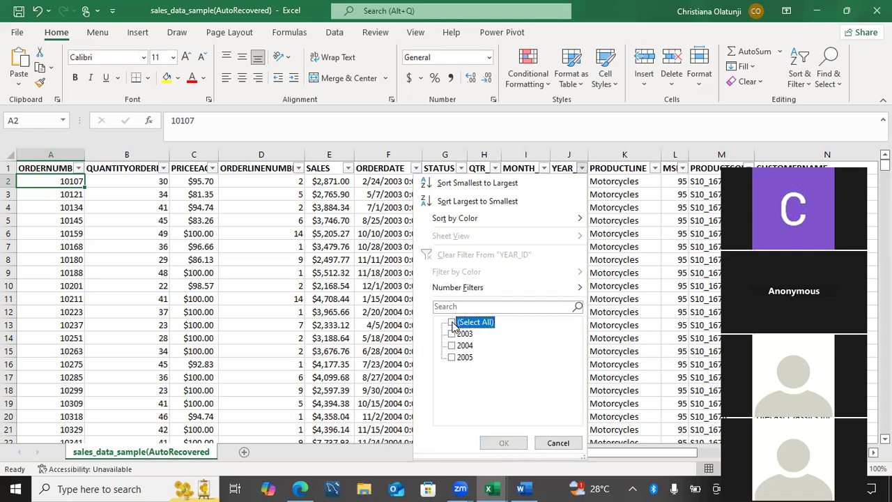
pyautogui.click(451, 346)
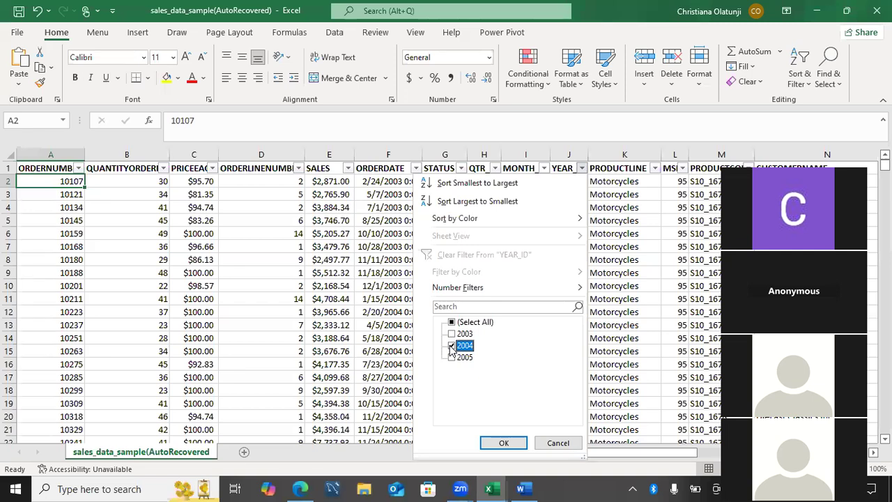
pyautogui.click(504, 443)
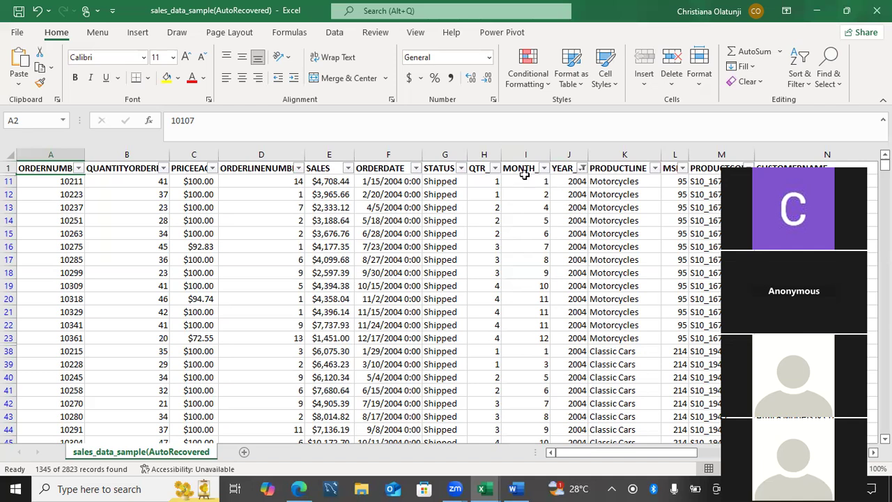
# Filter the QTR_ID column to show only quarter 3.
pyautogui.click(496, 168)
pyautogui.click(496, 168)
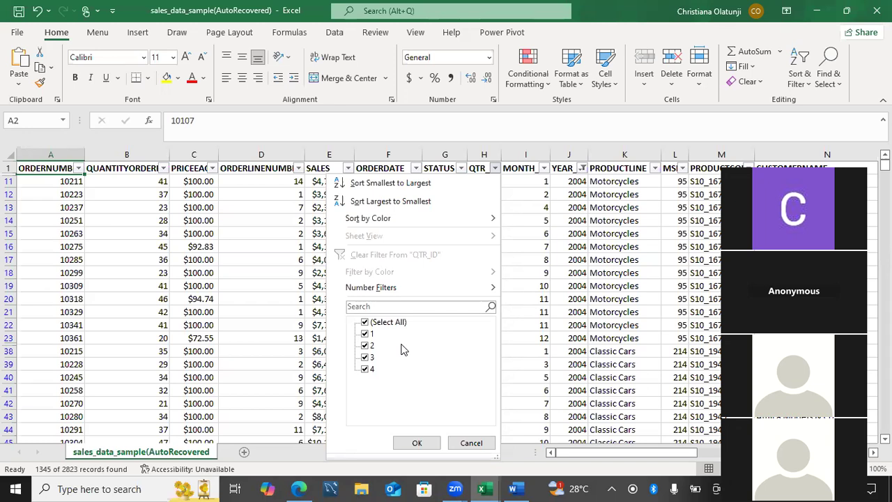
pyautogui.click(364, 323)
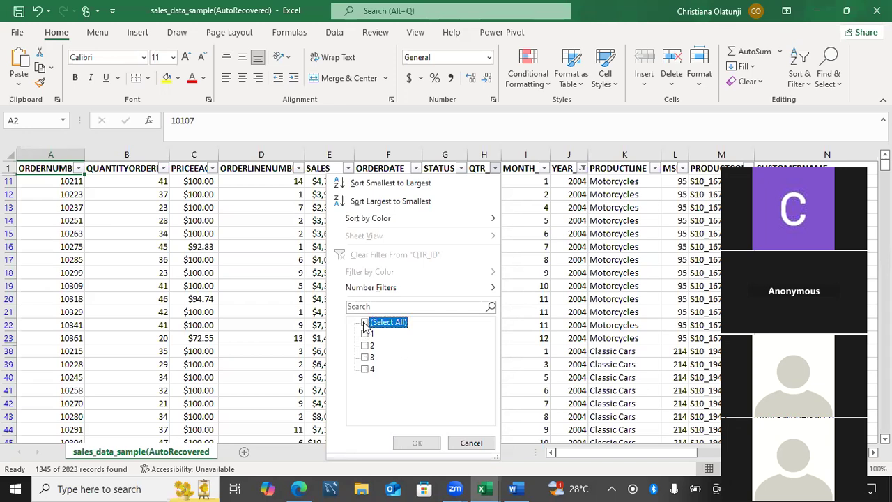
pyautogui.click(365, 358)
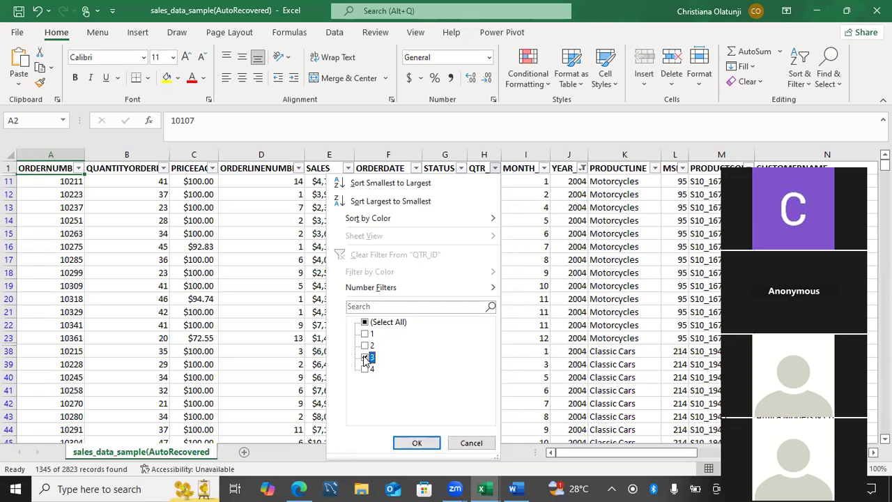
pyautogui.click(400, 444)
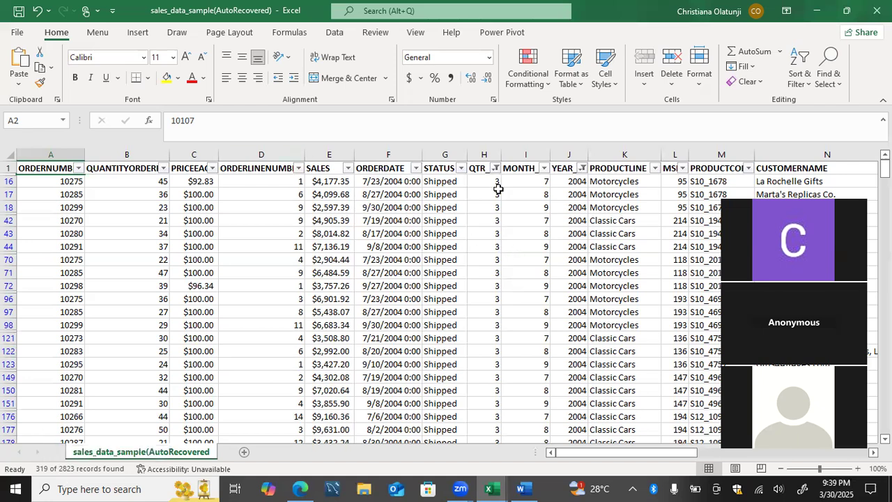
# Clear the filters from the QTR_ID and YEAR_ID columns.
pyautogui.click(496, 168)
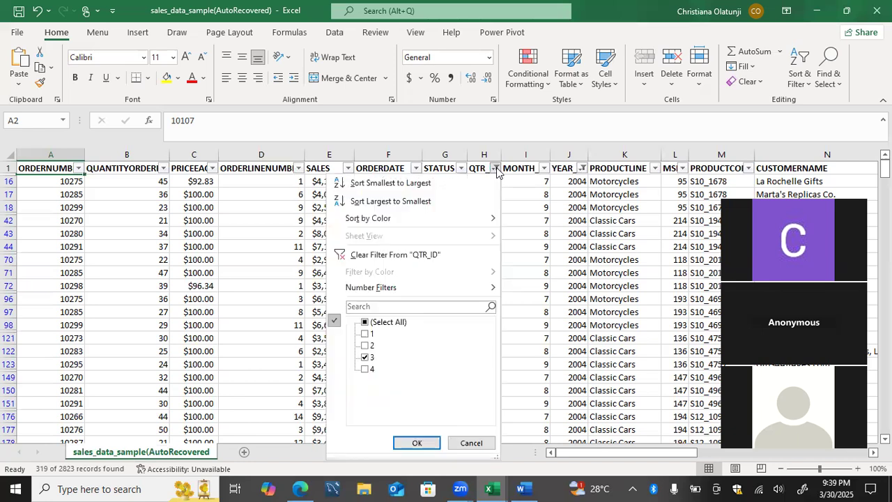
pyautogui.click(427, 258)
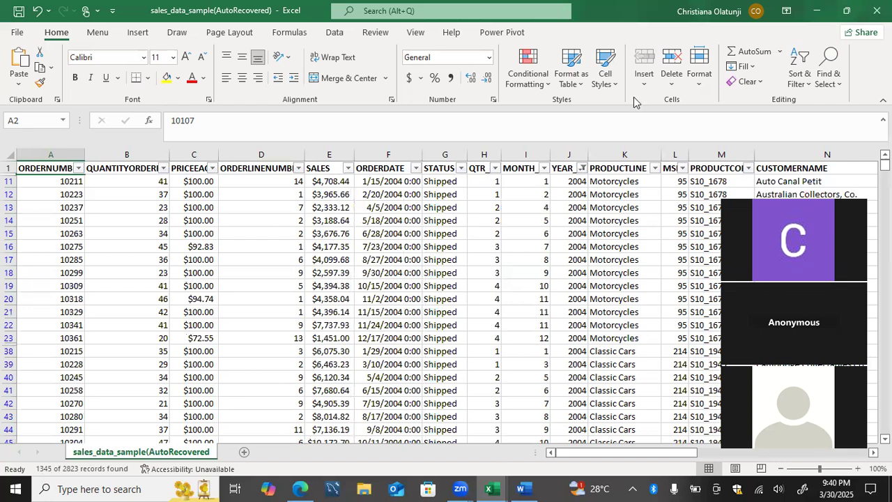
pyautogui.click(583, 168)
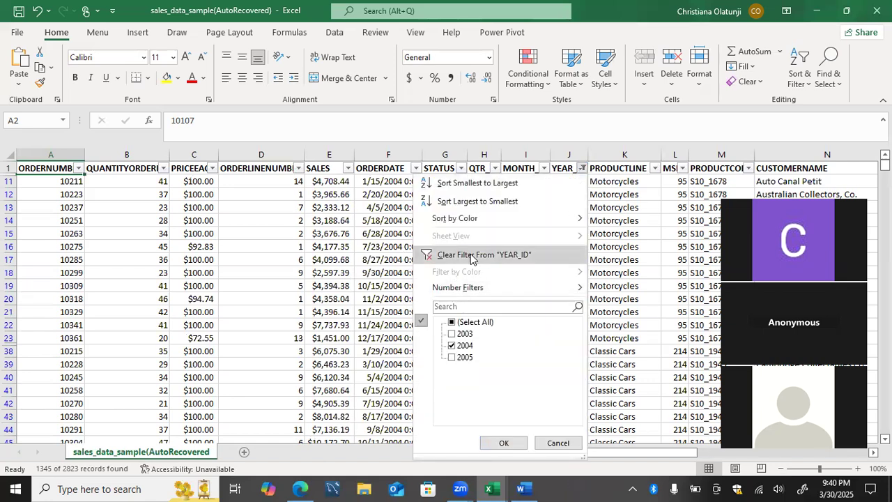
pyautogui.click(471, 256)
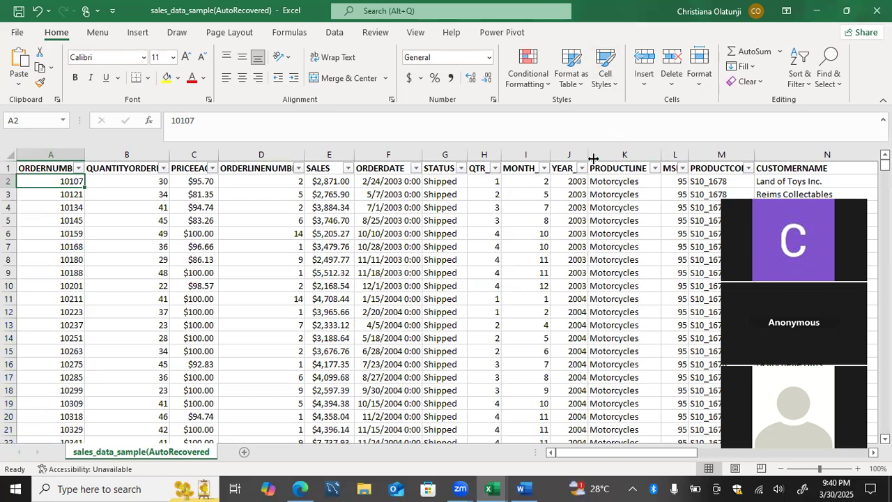
# Look over the unfiltered records and the filter options offered for a MONTH_ID cell, leaving the data unfiltered.
pyautogui.scroll(-2, 572, 284)
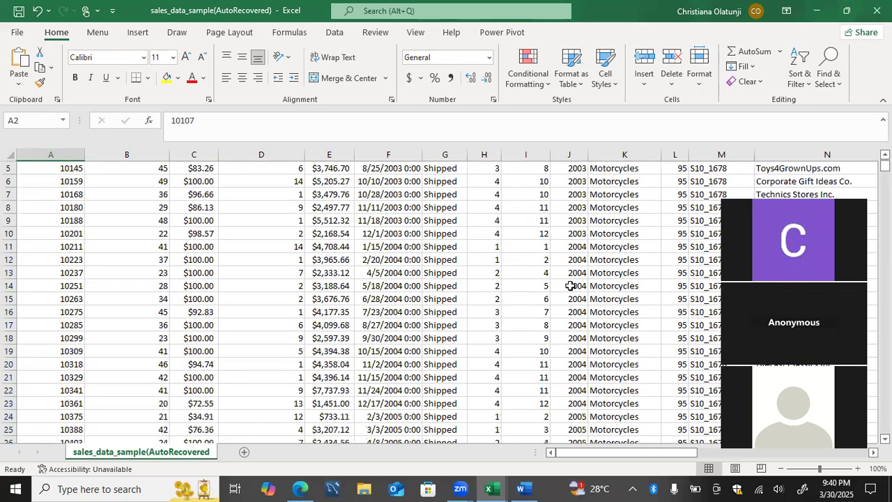
pyautogui.scroll(2, 572, 284)
pyautogui.scroll(-2, 482, 248)
pyautogui.scroll(2, 482, 249)
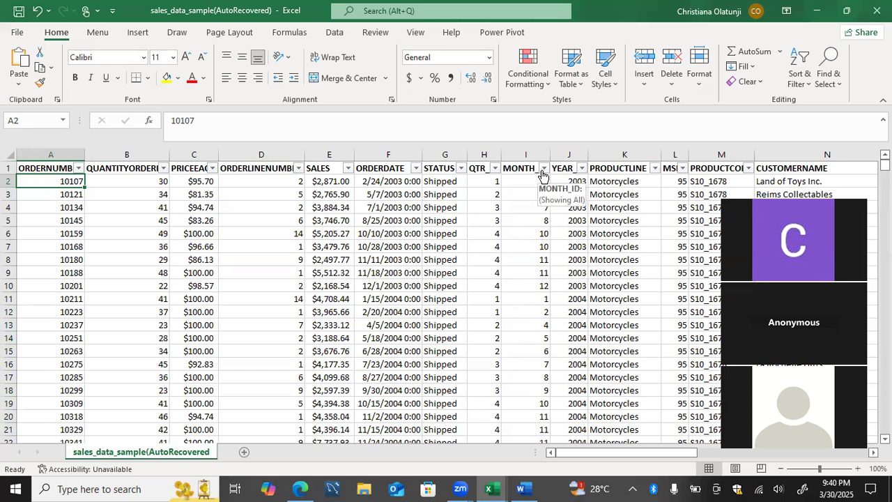
pyautogui.click(533, 194)
pyautogui.rightClick(534, 195)
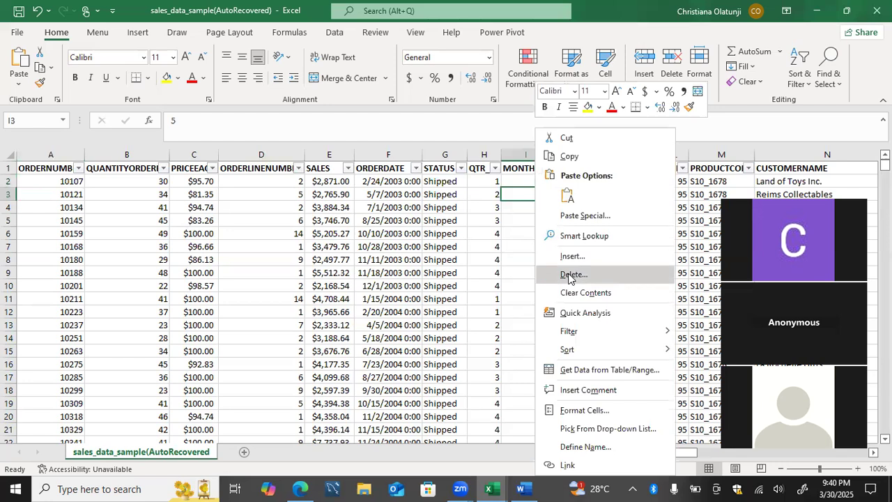
pyautogui.moveTo(569, 327)
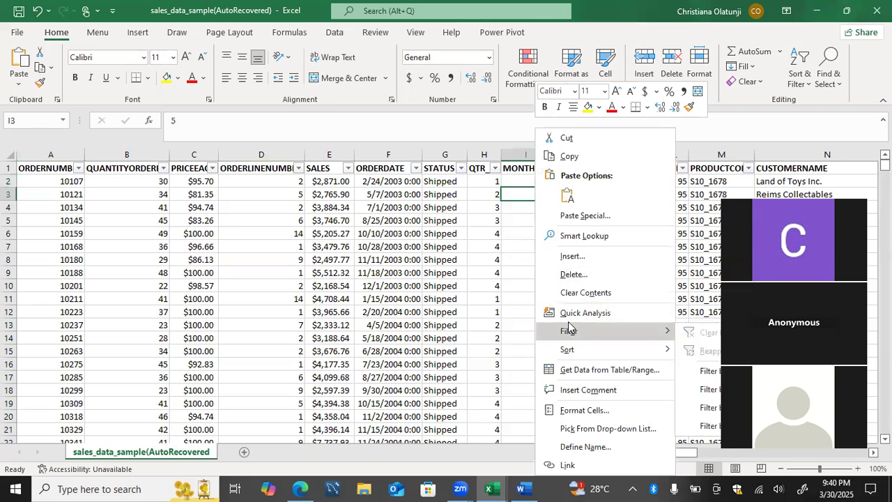
pyautogui.click(503, 304)
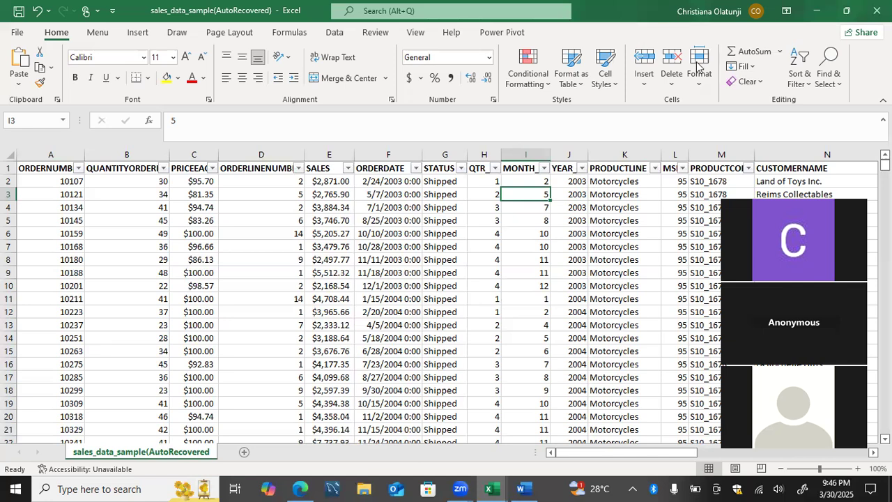
# Remove the filter controls from the header row, and add them again from a PRODUCTCODE cell.
pyautogui.click(798, 82)
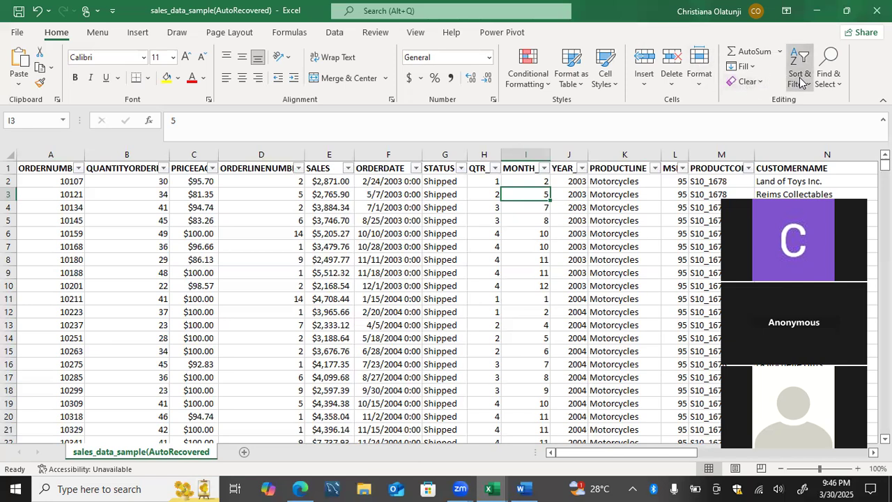
pyautogui.click(800, 158)
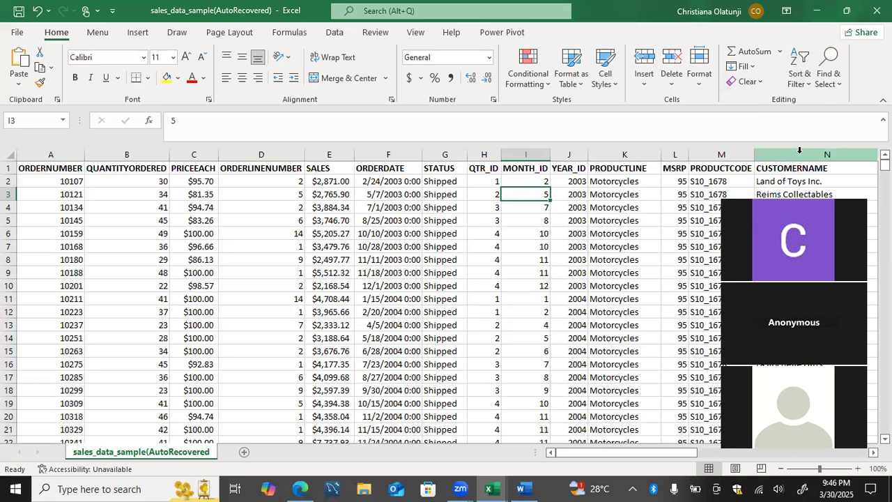
pyautogui.click(692, 193)
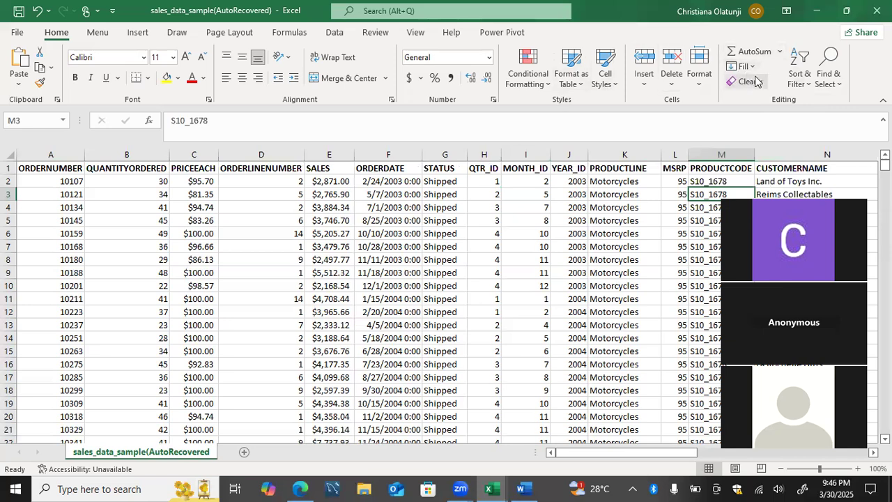
pyautogui.click(800, 84)
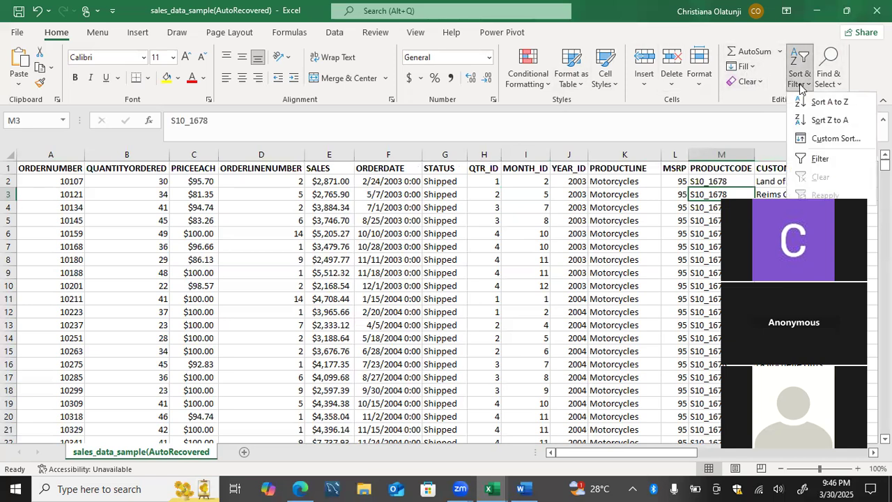
pyautogui.click(806, 159)
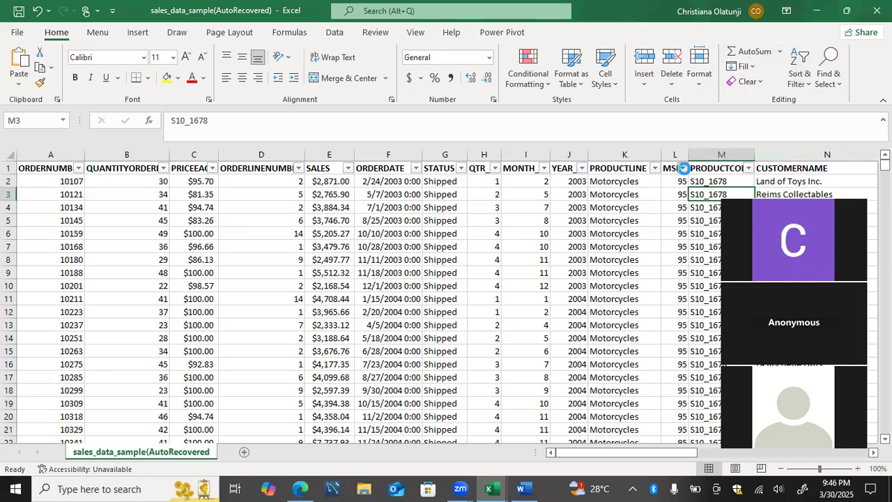
# Open the MSRP column's filter and look through its list of values to the end.
pyautogui.click(683, 168)
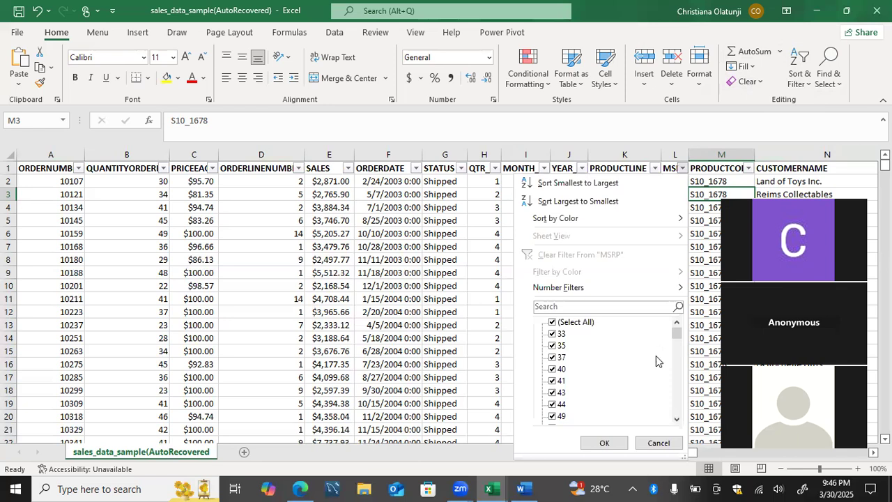
pyautogui.scroll(-15, 656, 361)
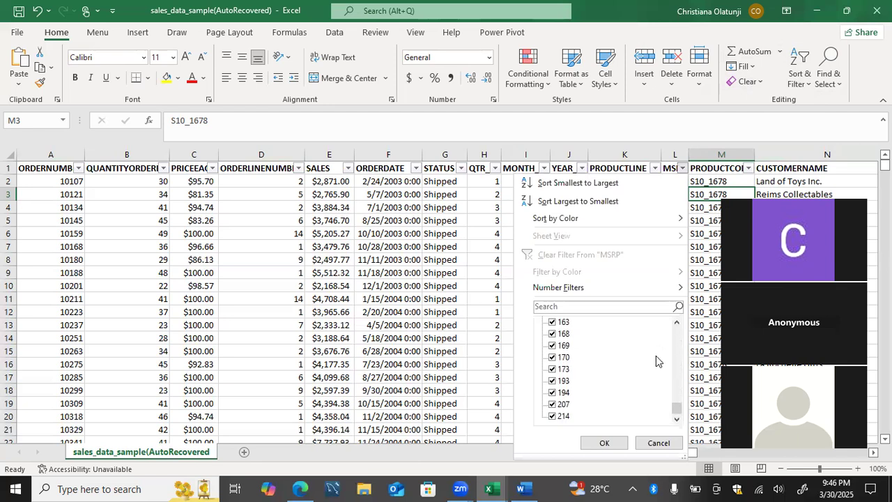